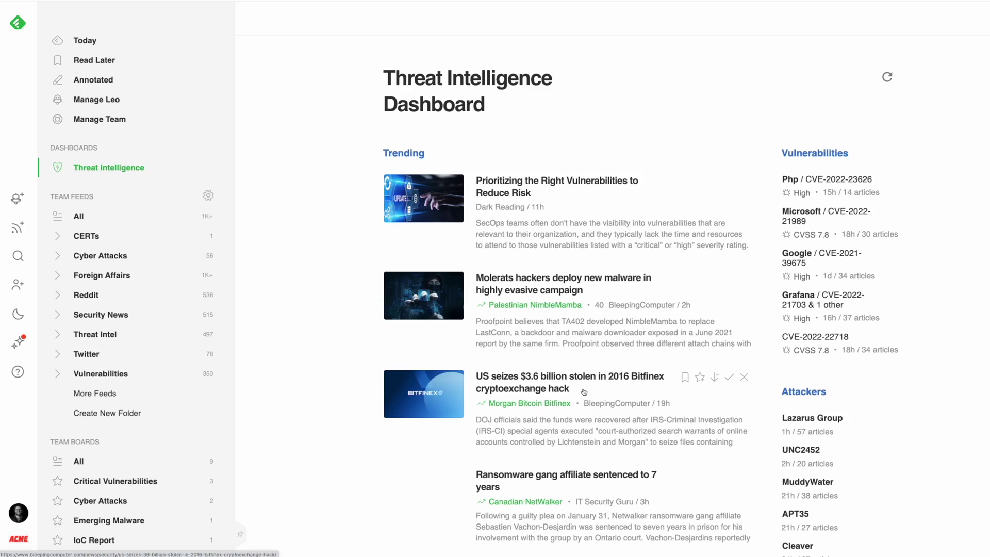
Search the web for Impact (TA0040), then view the LockBit article's techniques in MITRE ATT&CK Navigator
{"action": "scroll", "coordinate": [589, 425], "scroll_direction": "down", "scroll_amount": 8}
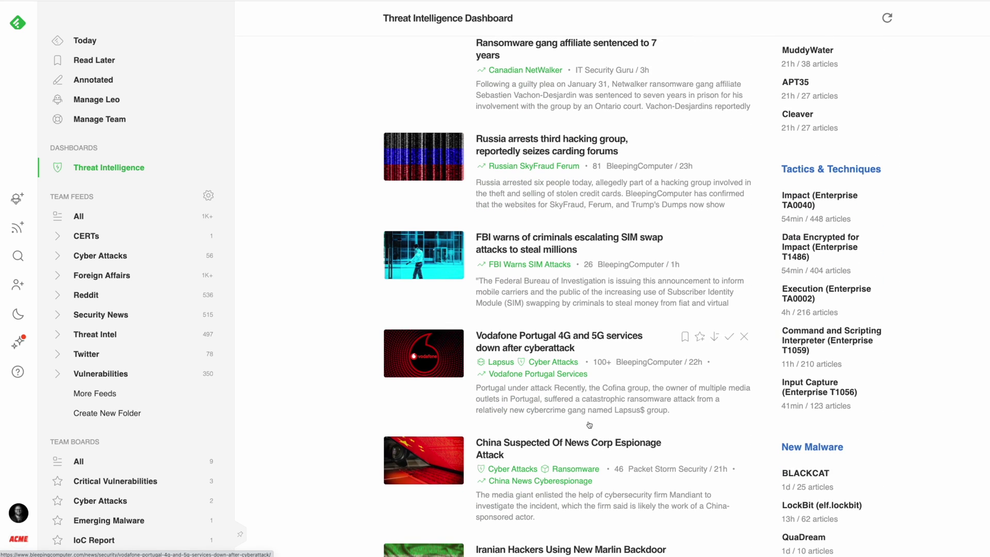
{"action": "left_click", "coordinate": [819, 198]}
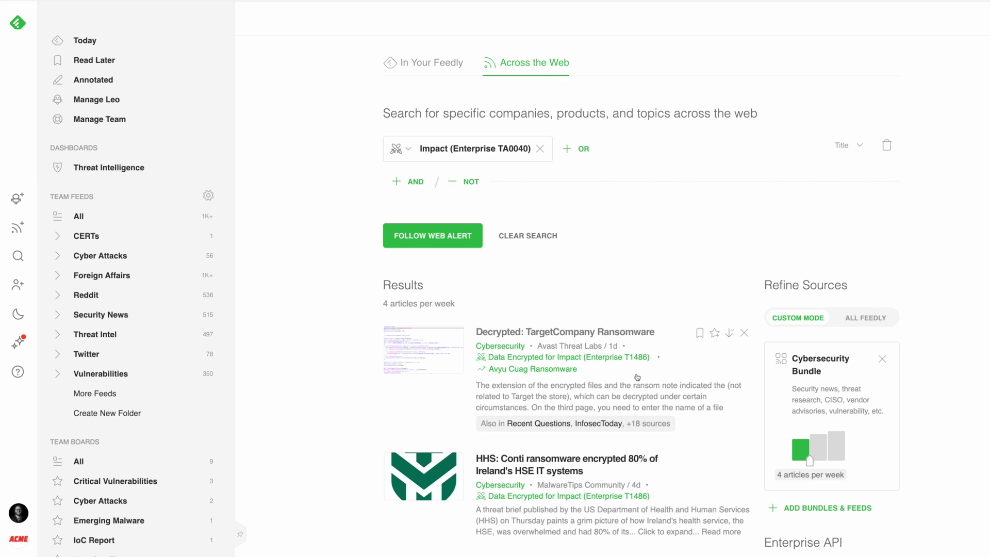
{"action": "scroll", "coordinate": [638, 377], "scroll_direction": "down", "scroll_amount": 8}
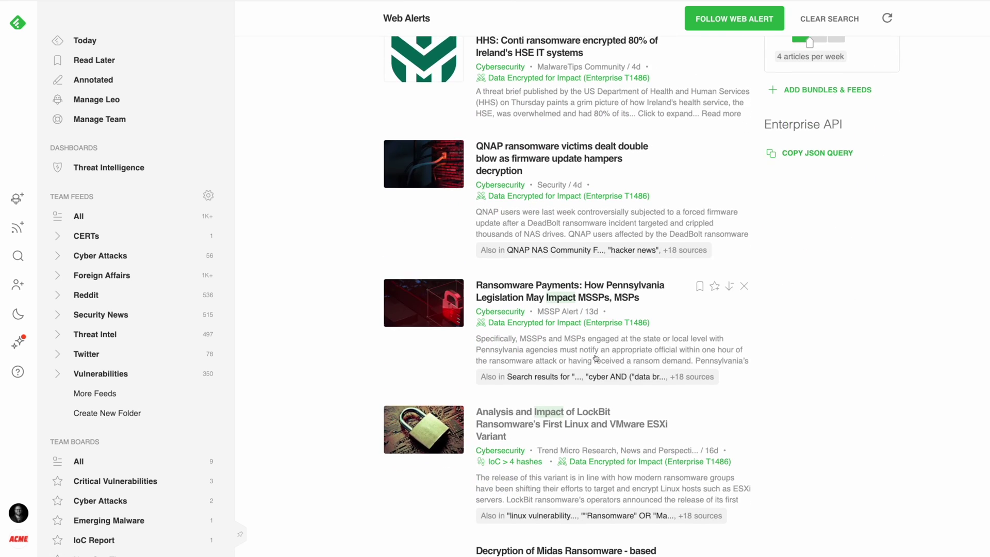
{"action": "left_click", "coordinate": [586, 480]}
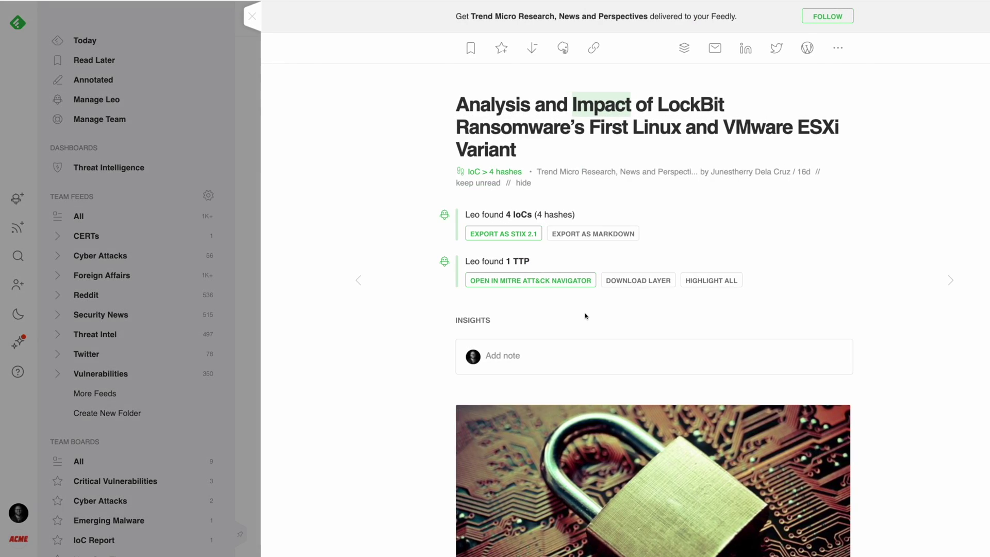
{"action": "left_click", "coordinate": [579, 286]}
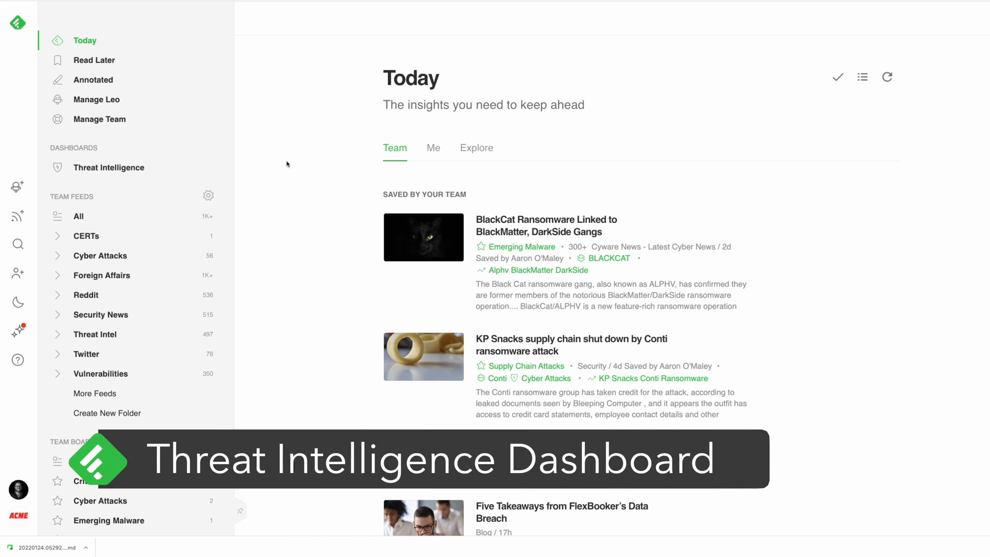
Switch to the Threat Intelligence Dashboard and browse its trending articles, vulnerabilities and attackers lists
{"action": "left_click", "coordinate": [145, 169]}
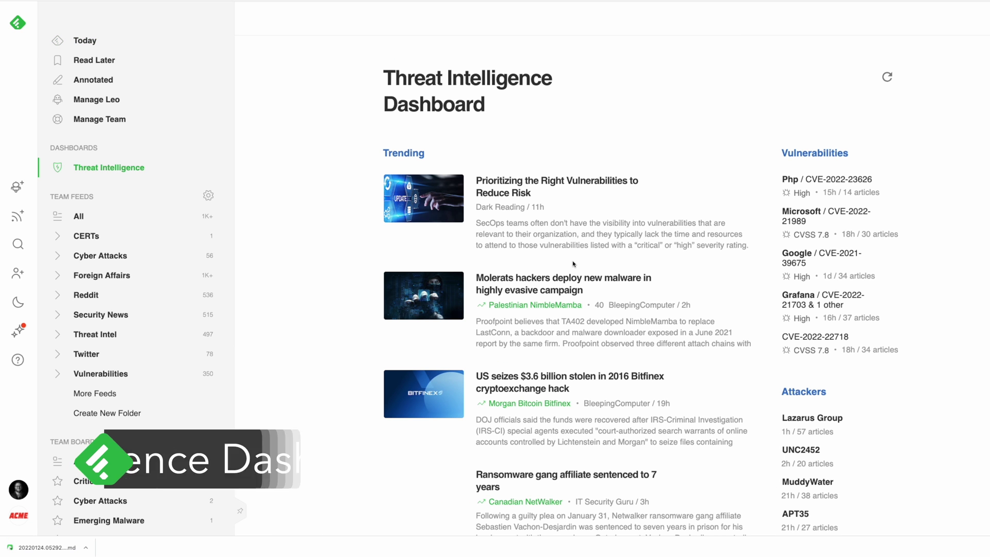
{"action": "scroll", "coordinate": [574, 264], "scroll_direction": "down", "scroll_amount": 3}
{"action": "scroll", "coordinate": [573, 264], "scroll_direction": "down", "scroll_amount": 6}
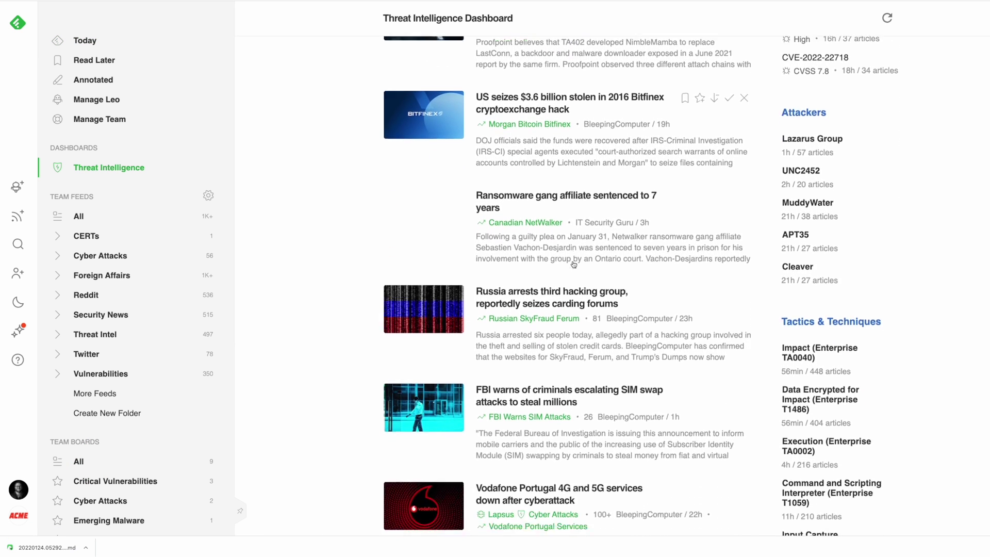
{"action": "scroll", "coordinate": [574, 264], "scroll_direction": "down", "scroll_amount": 6}
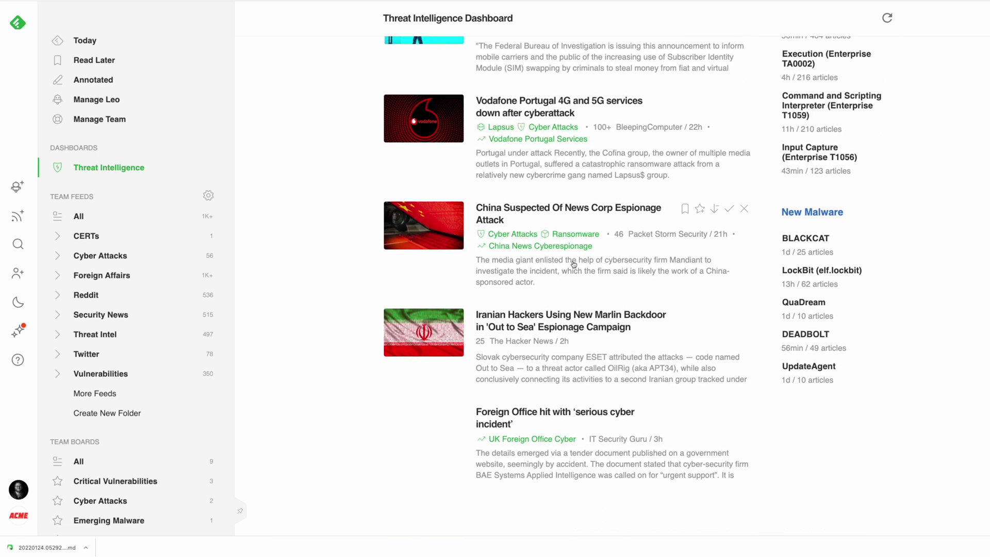
{"action": "scroll", "coordinate": [574, 264], "scroll_direction": "up", "scroll_amount": 10}
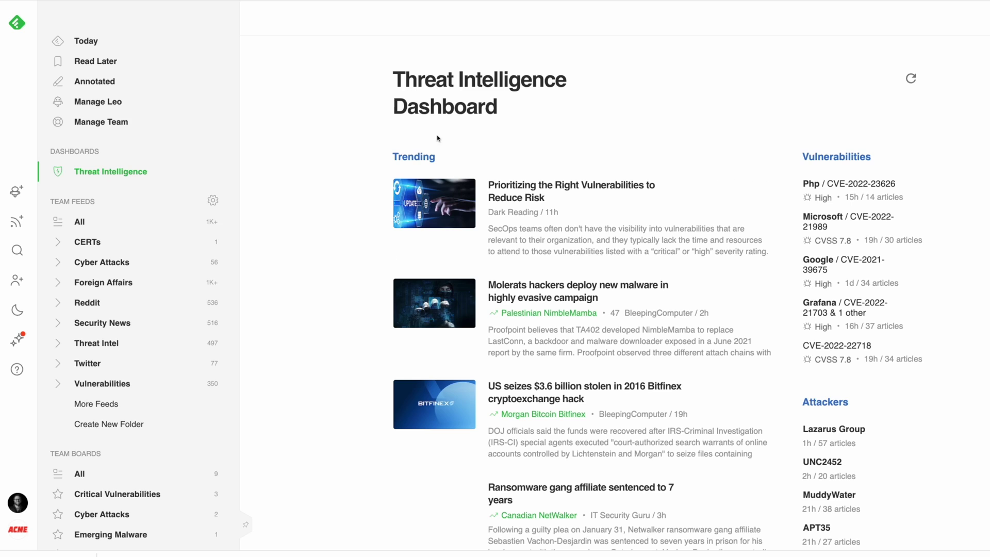
{"action": "scroll", "coordinate": [402, 263], "scroll_direction": "down", "scroll_amount": 10}
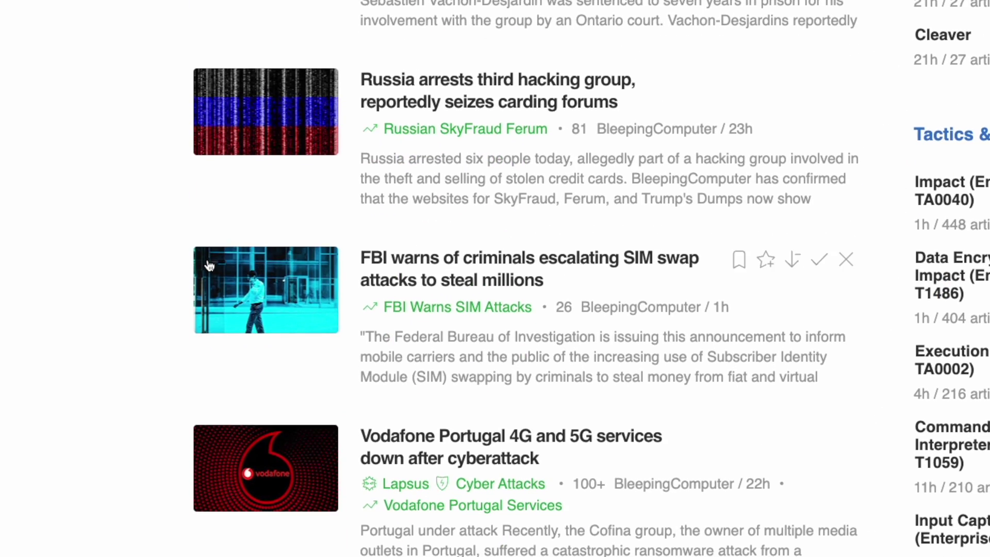
{"action": "scroll", "coordinate": [210, 266], "scroll_direction": "up", "scroll_amount": 10}
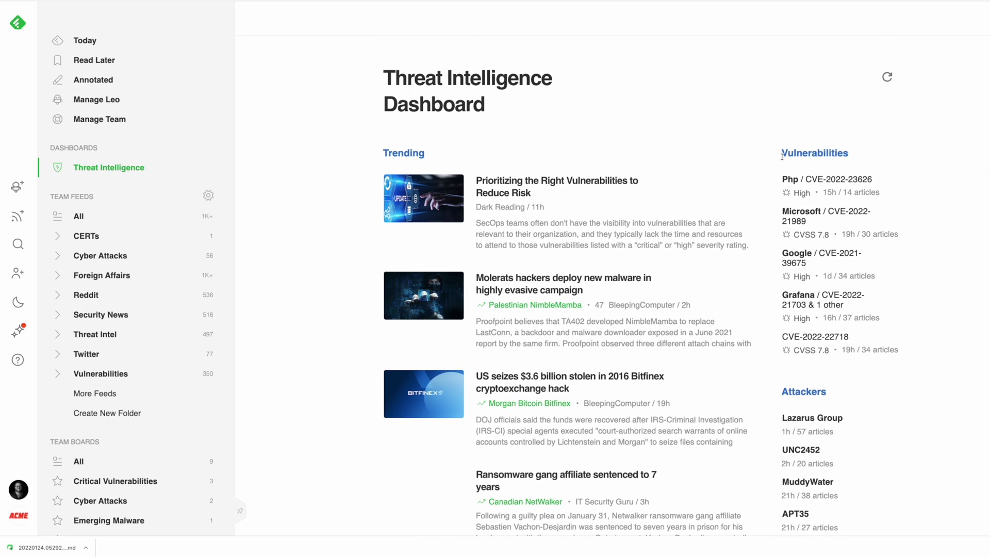
Review the details of CVE-2022-23626, CVE-2022-21989 and CVE-2021-39675 in turn
{"action": "left_click", "coordinate": [828, 181]}
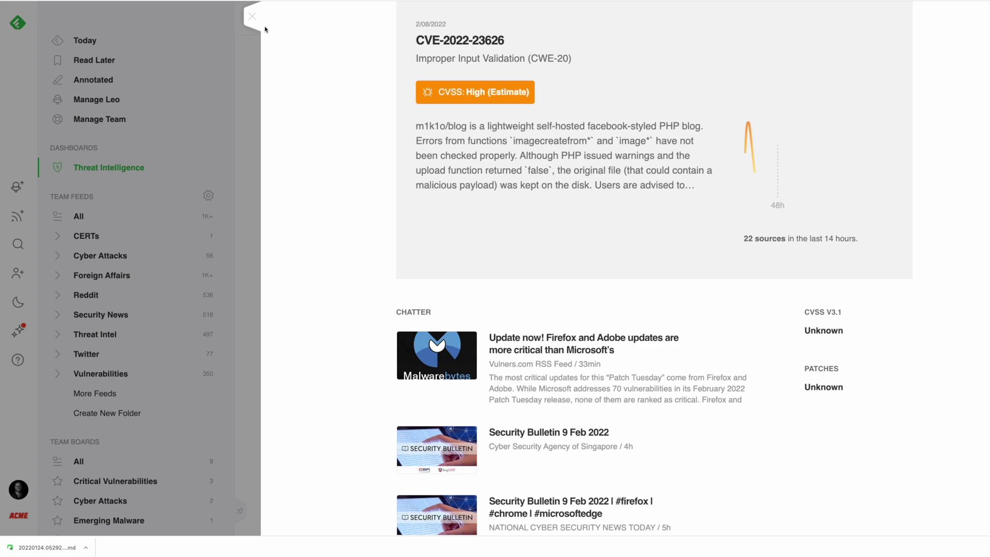
{"action": "left_click", "coordinate": [253, 18]}
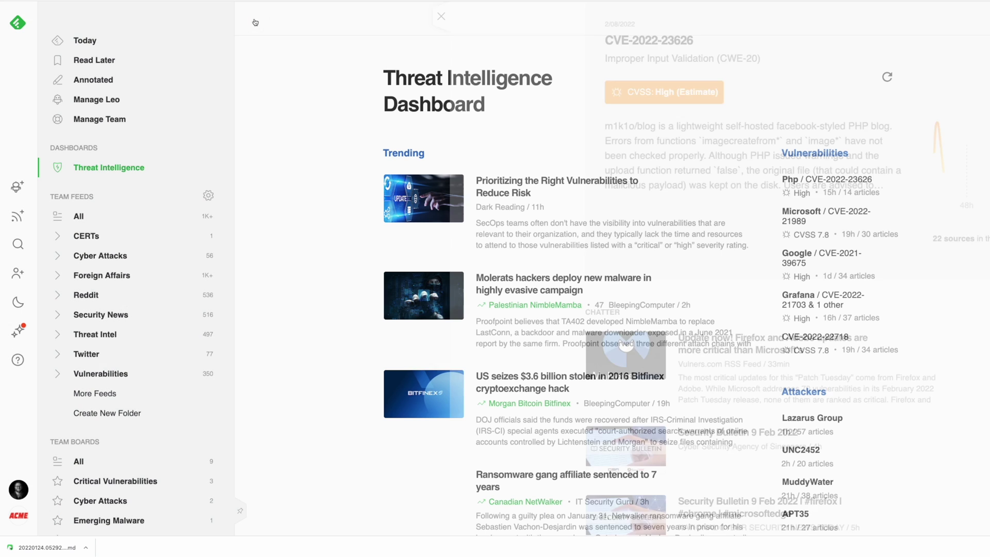
{"action": "left_click", "coordinate": [785, 217]}
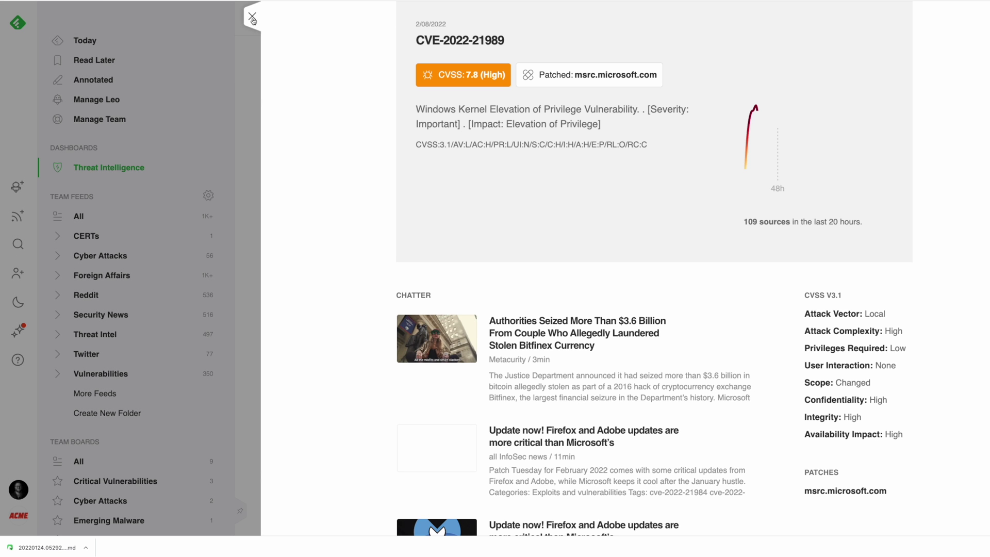
{"action": "left_click", "coordinate": [253, 19]}
{"action": "left_click", "coordinate": [792, 256]}
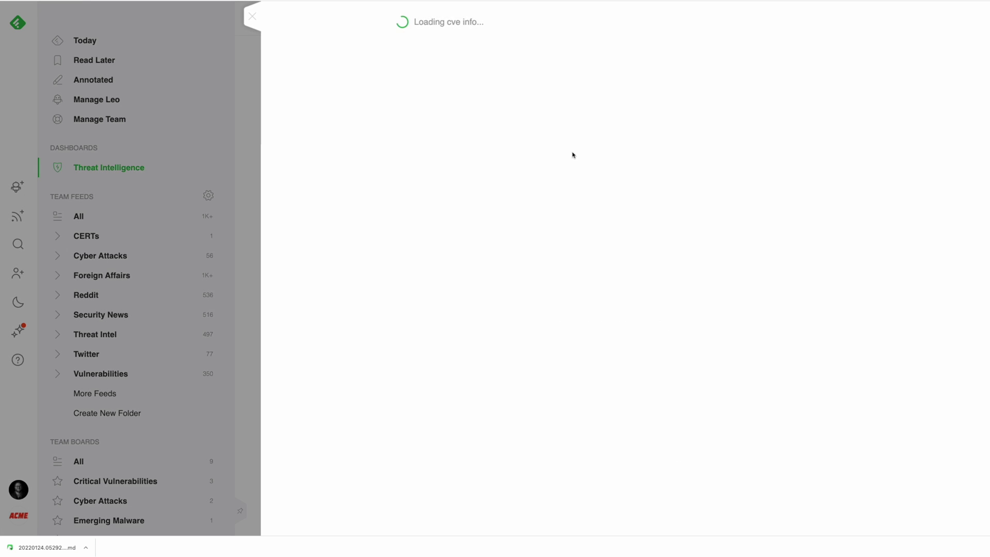
{"action": "left_click", "coordinate": [251, 17]}
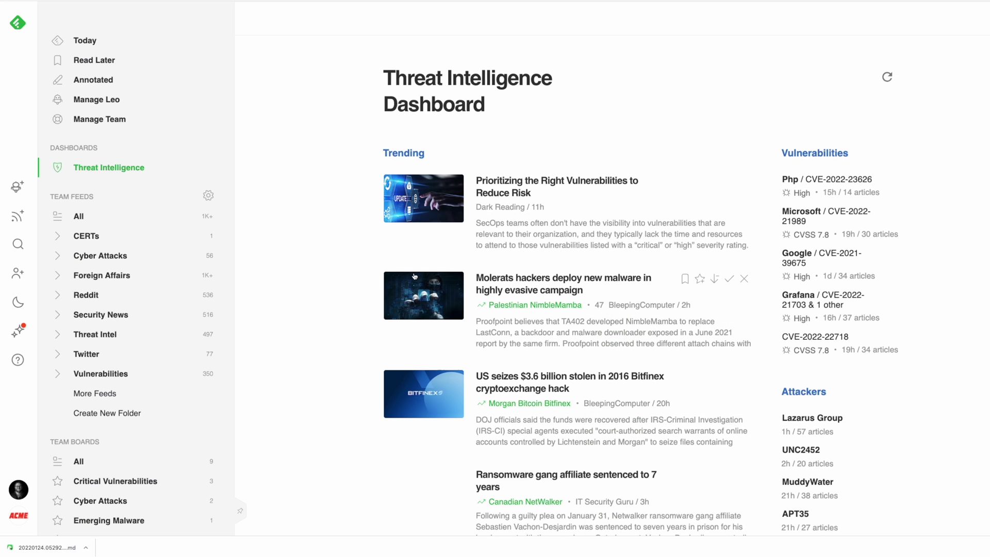
{"action": "scroll", "coordinate": [658, 383], "scroll_direction": "down", "scroll_amount": 5}
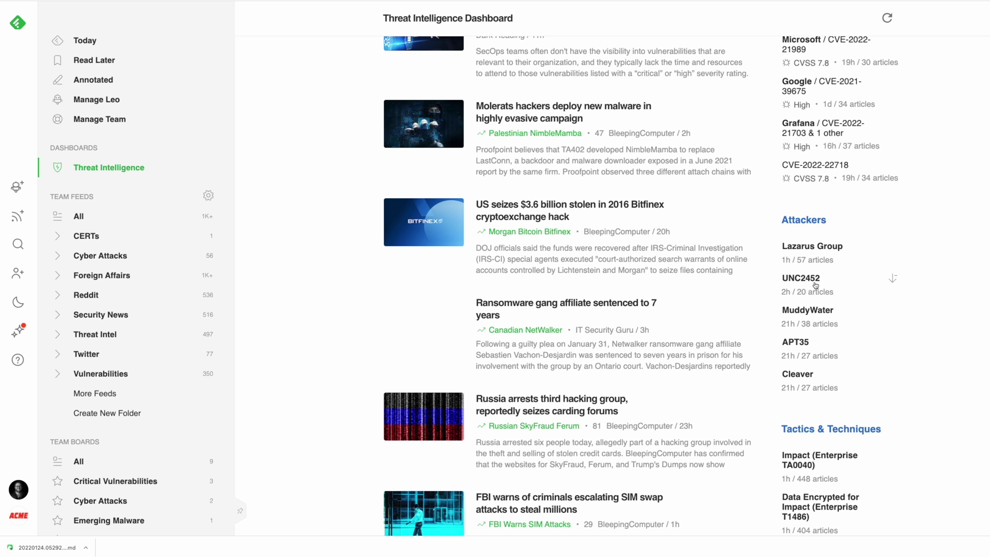
Search the web for UNC2452, Command and Scripting Interpreter, and DEADBOLT malware articles
{"action": "left_click", "coordinate": [801, 278]}
{"action": "scroll", "coordinate": [578, 308], "scroll_direction": "down", "scroll_amount": 9}
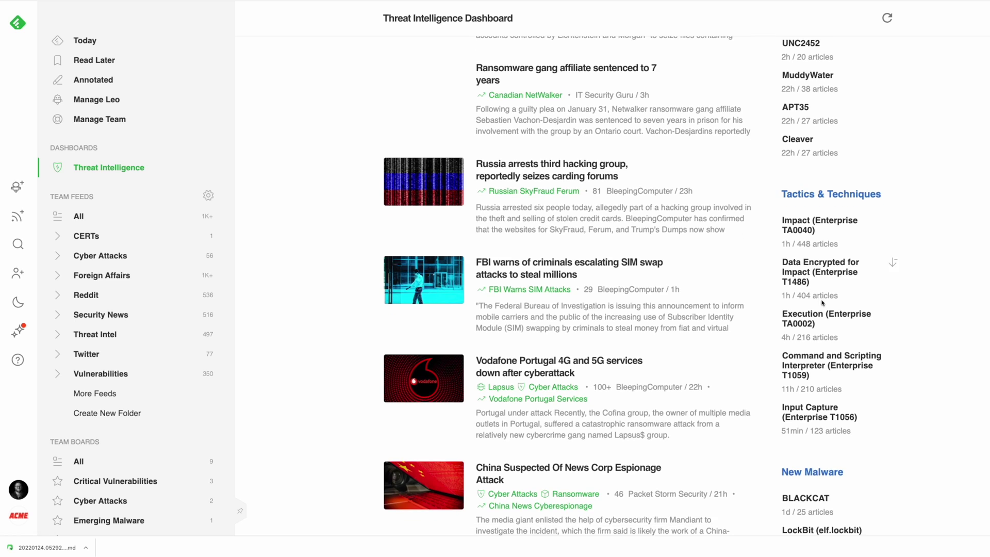
{"action": "left_click", "coordinate": [815, 361]}
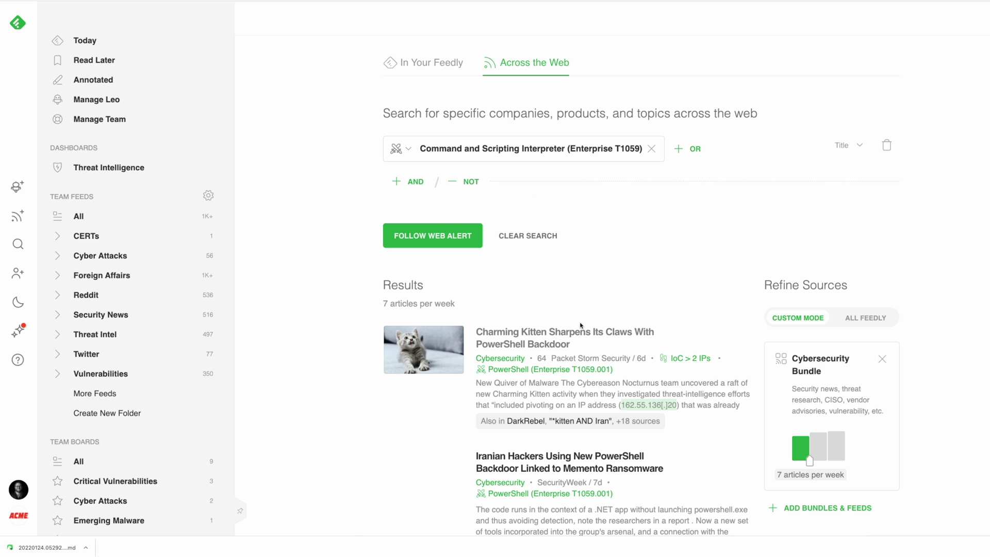
{"action": "scroll", "coordinate": [581, 325], "scroll_direction": "down", "scroll_amount": 5}
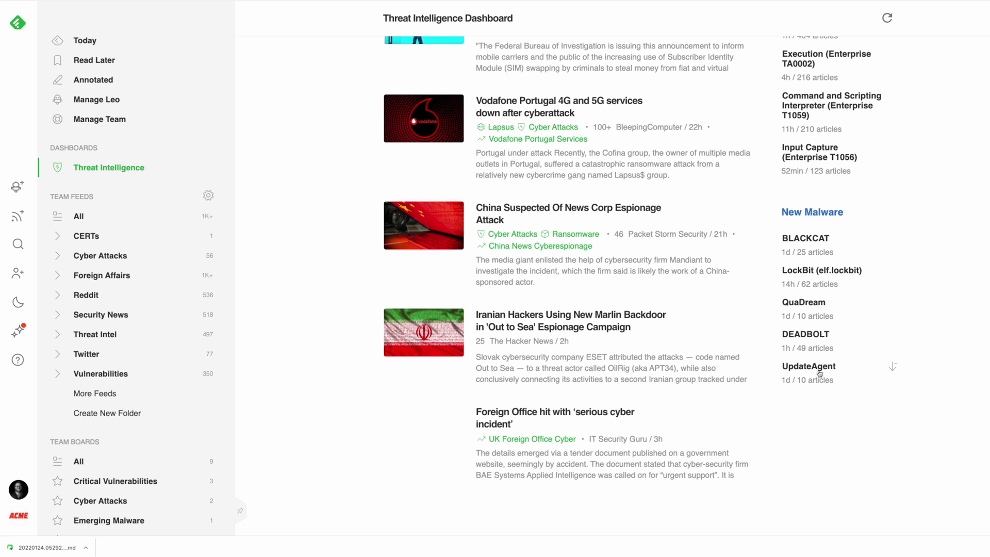
{"action": "left_click", "coordinate": [819, 341]}
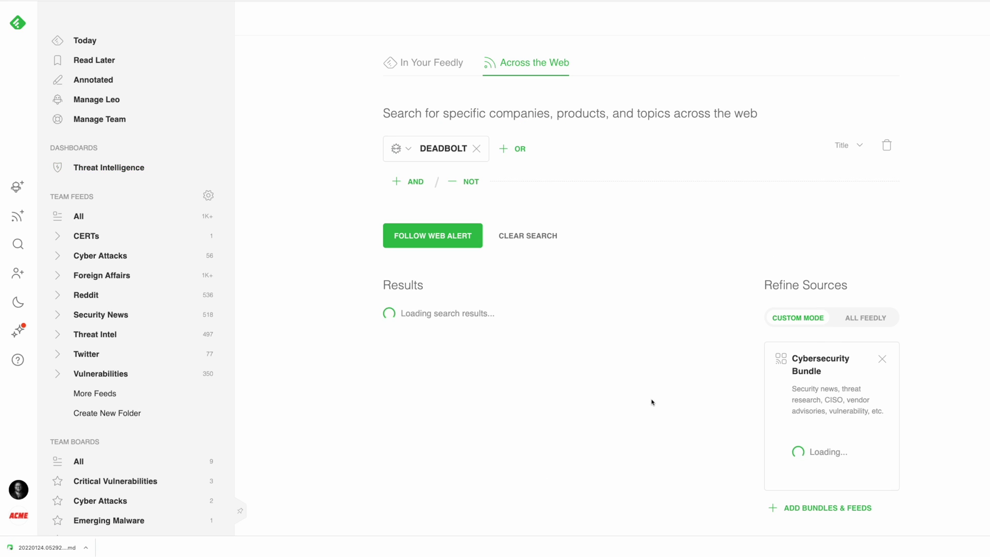
{"action": "scroll", "coordinate": [652, 402], "scroll_direction": "down", "scroll_amount": 4}
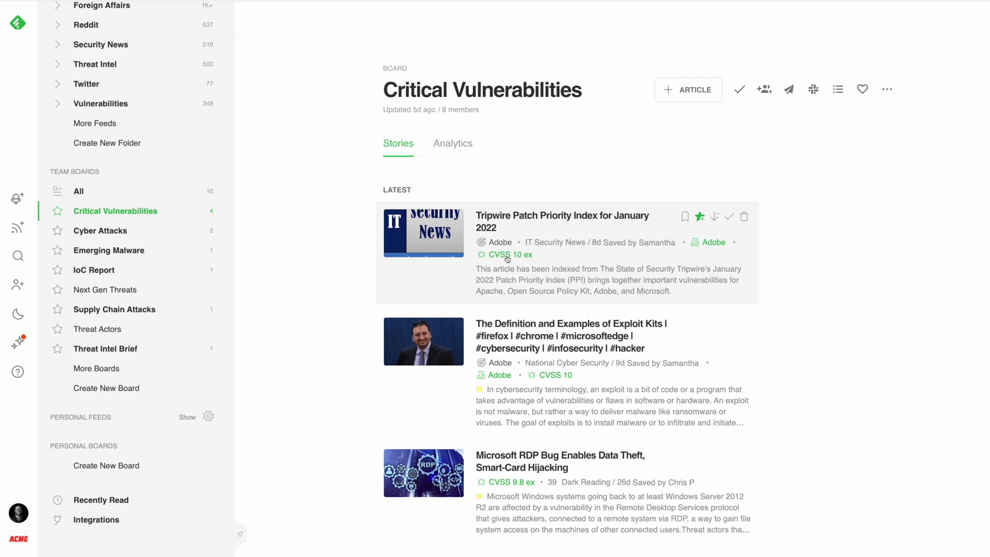
Inspect the CVSS 10 vulnerability CVE-2021-44228 from the Critical Vulnerabilities board
{"action": "left_click", "coordinate": [507, 255]}
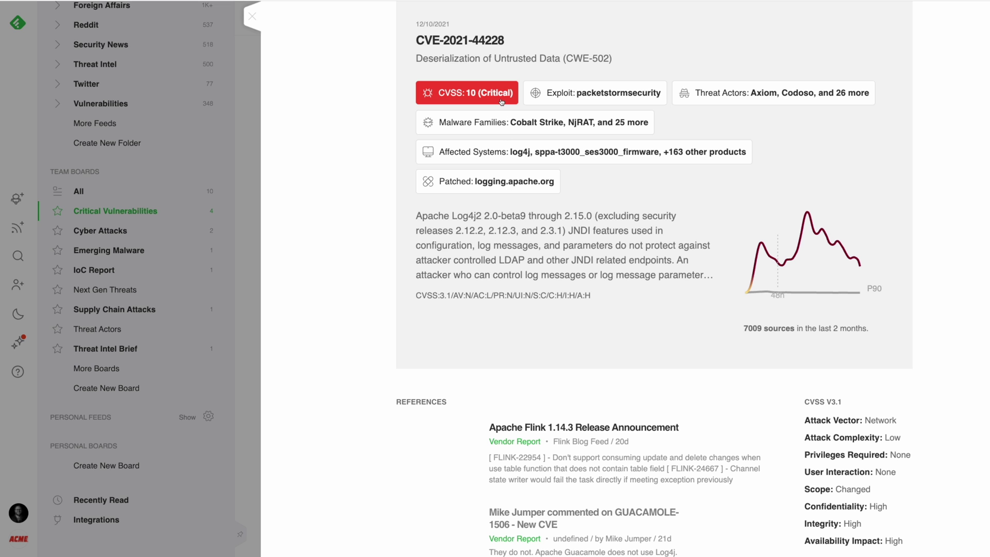
{"action": "mouse_move", "coordinate": [544, 124]}
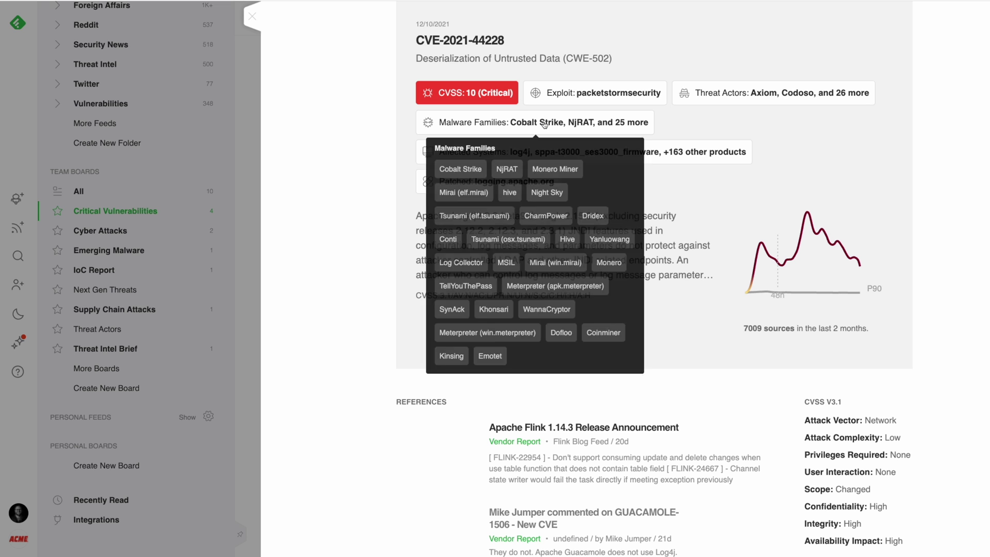
{"action": "mouse_move", "coordinate": [685, 93]}
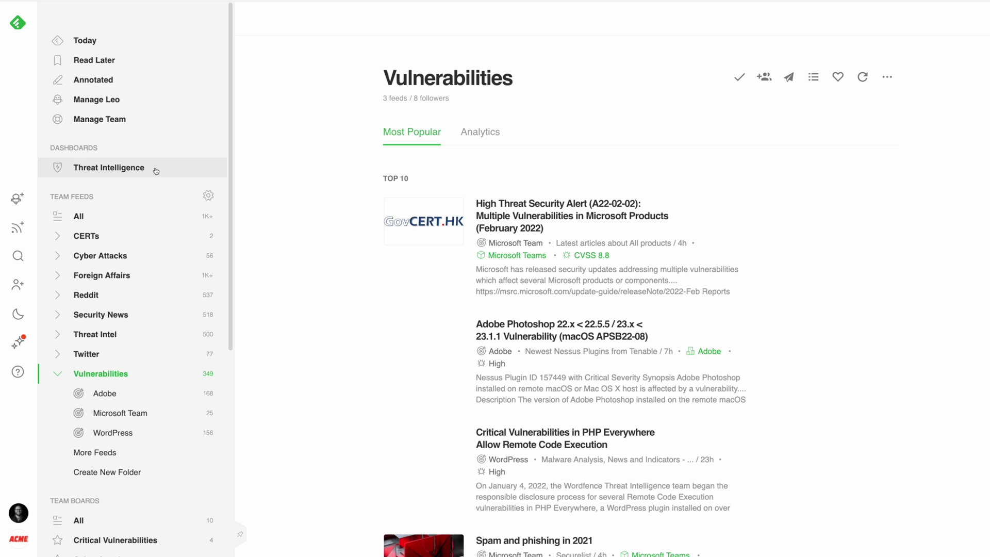
Draft a new alert for critical vulnerabilities (CVSS above 8) AND WordPress
{"action": "left_click", "coordinate": [18, 198]}
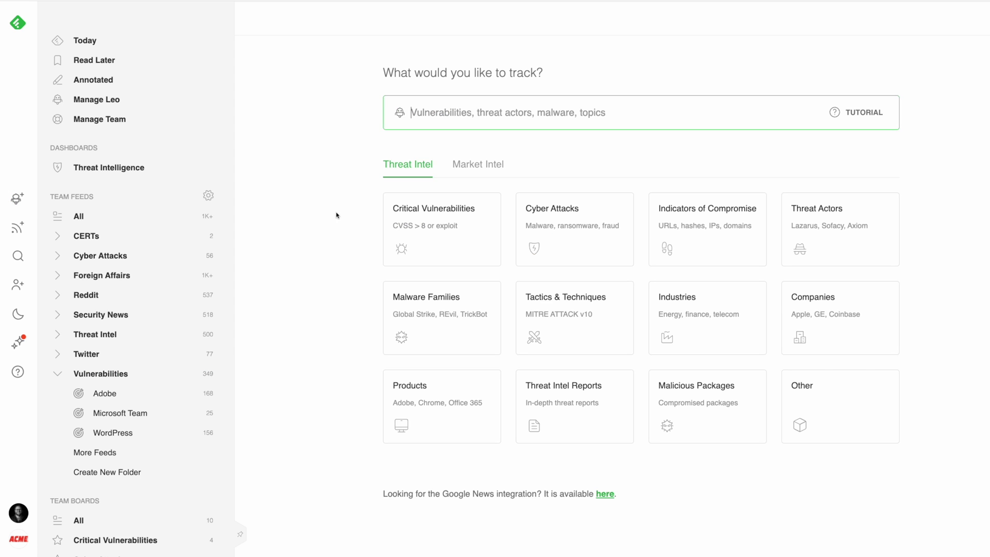
{"action": "left_click", "coordinate": [419, 223]}
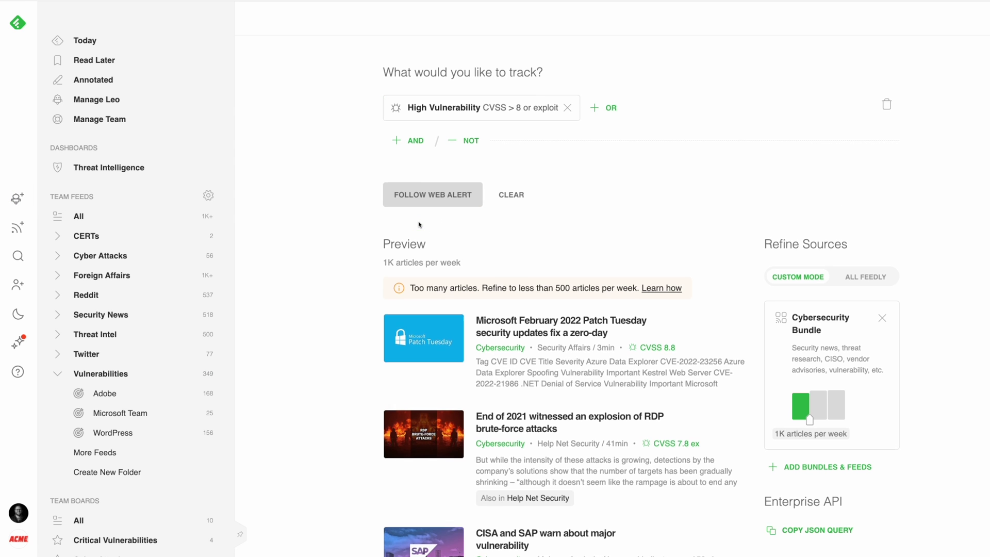
{"action": "scroll", "coordinate": [419, 224], "scroll_direction": "down", "scroll_amount": 5}
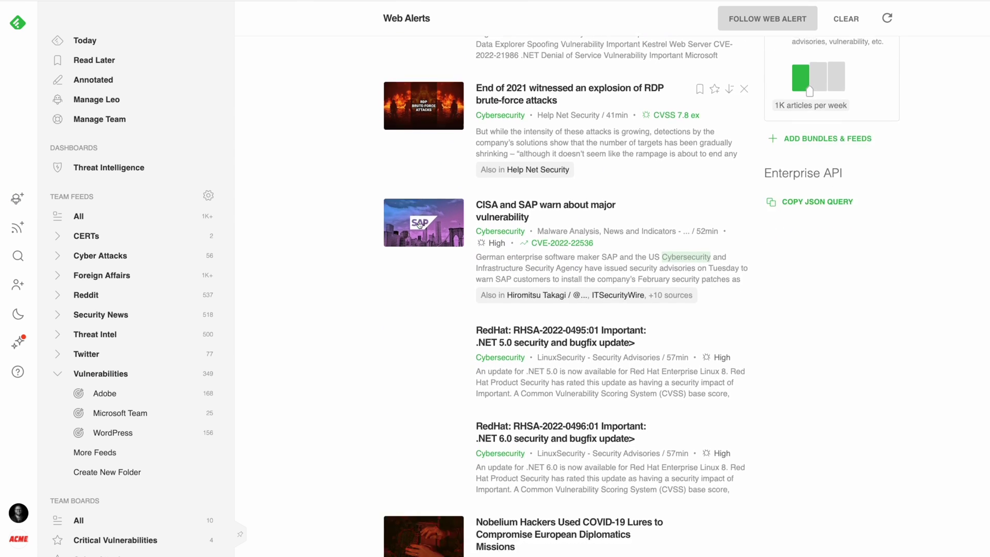
{"action": "left_click", "coordinate": [409, 144]}
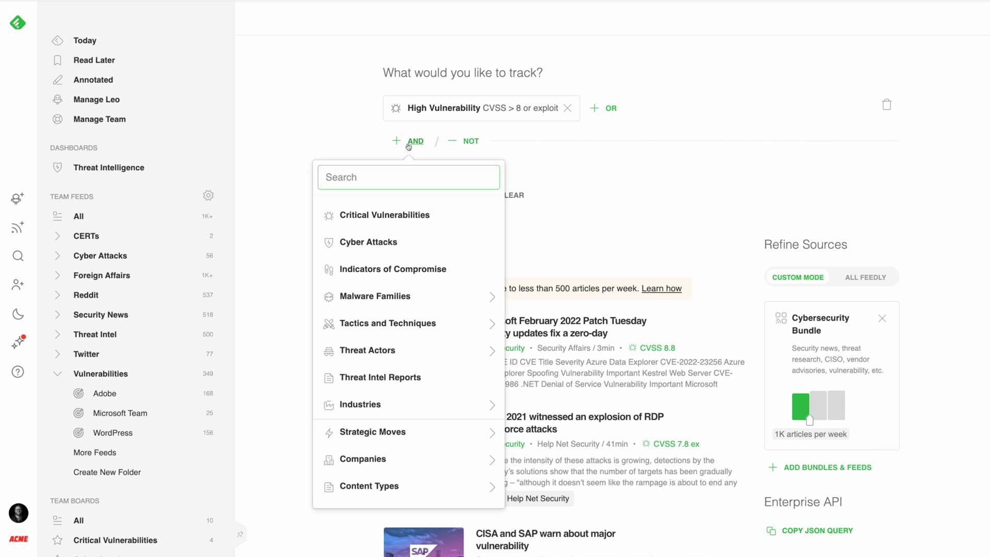
{"action": "type", "text": "Wordpress"}
{"action": "left_click", "coordinate": [386, 212]}
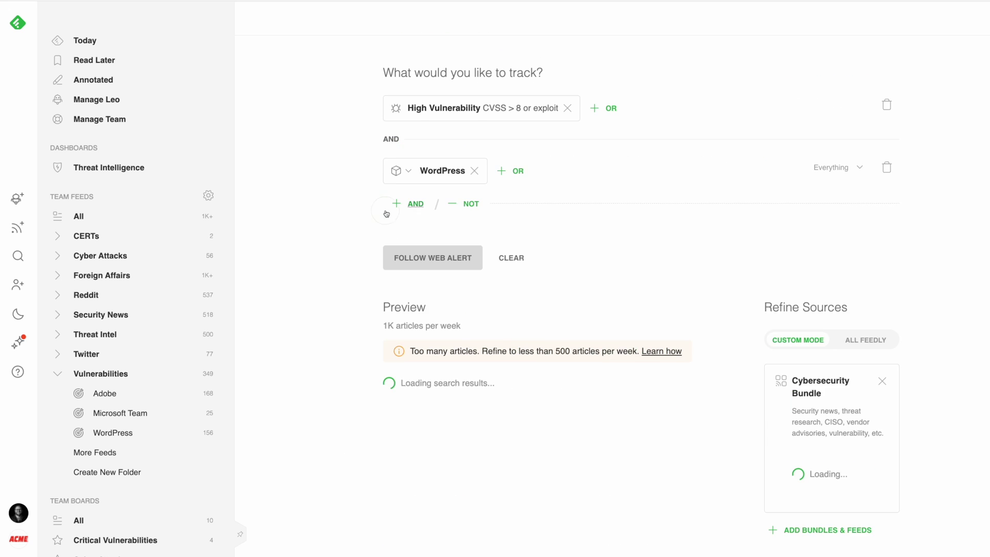
{"action": "scroll", "coordinate": [316, 194], "scroll_direction": "down", "scroll_amount": 5}
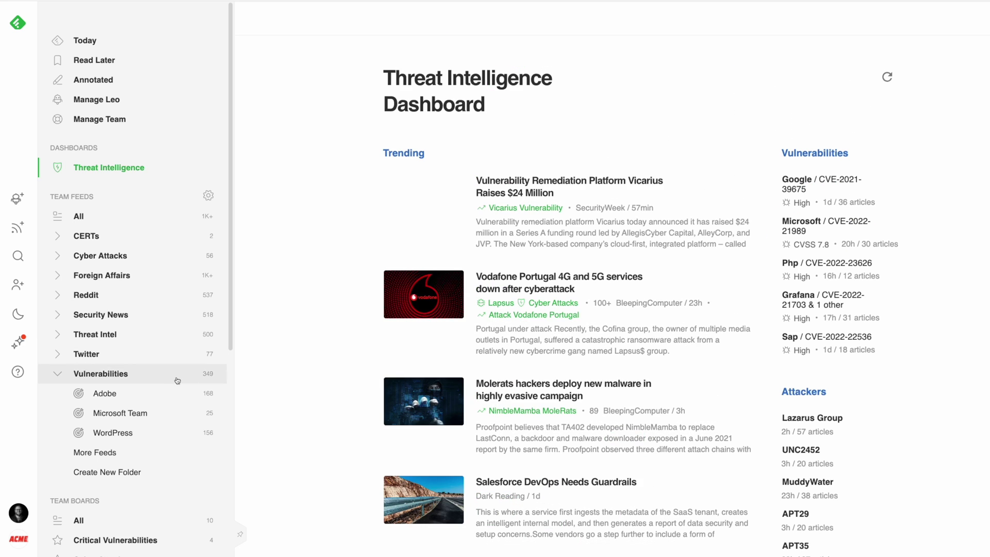
View the Adobe, Microsoft Team and WordPress feeds, then the whole Vulnerabilities folder
{"action": "left_click", "coordinate": [160, 394]}
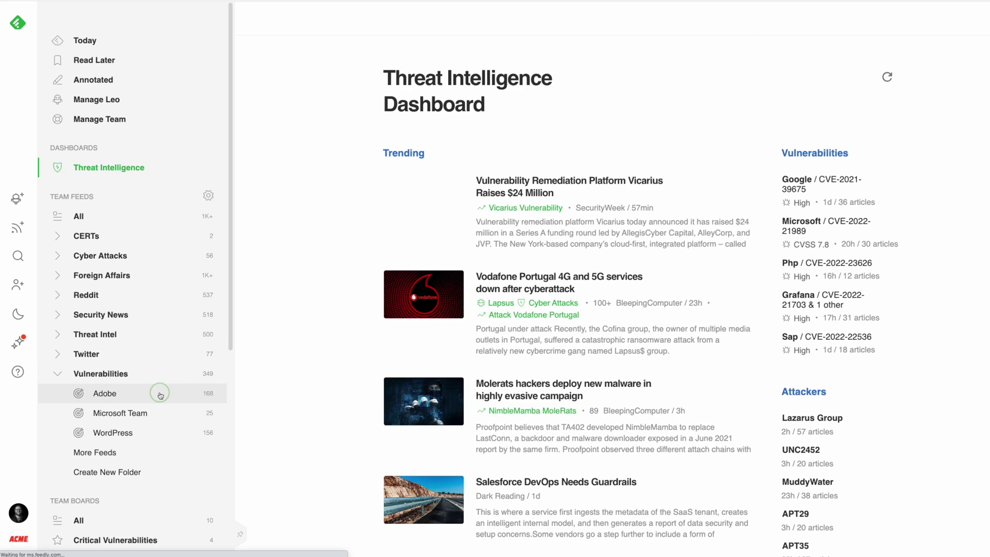
{"action": "left_click", "coordinate": [153, 411]}
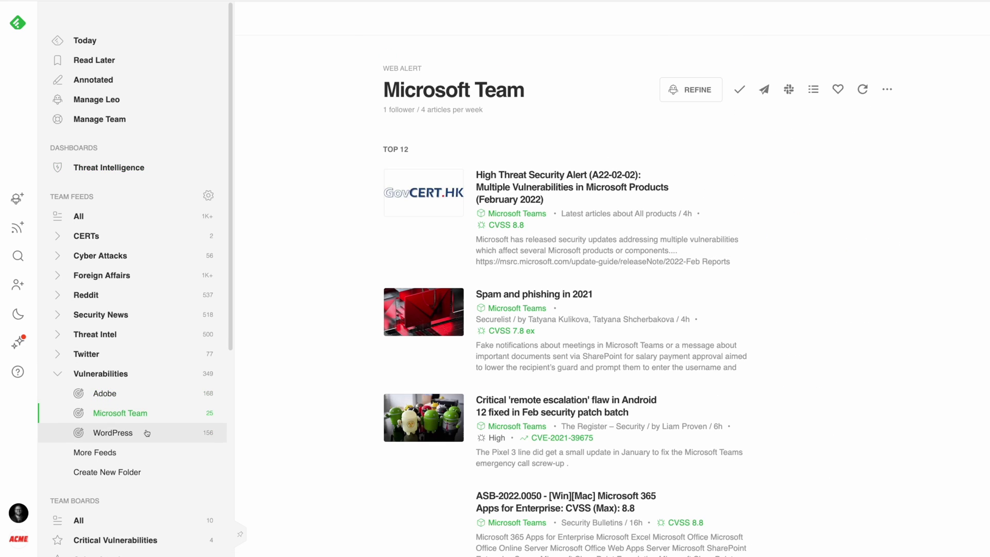
{"action": "left_click", "coordinate": [146, 434]}
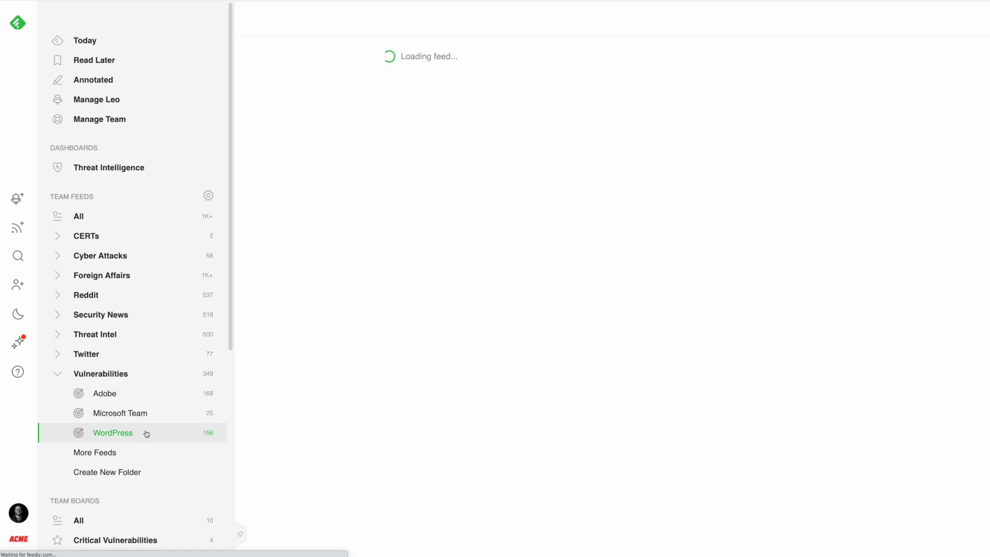
{"action": "left_click", "coordinate": [138, 380]}
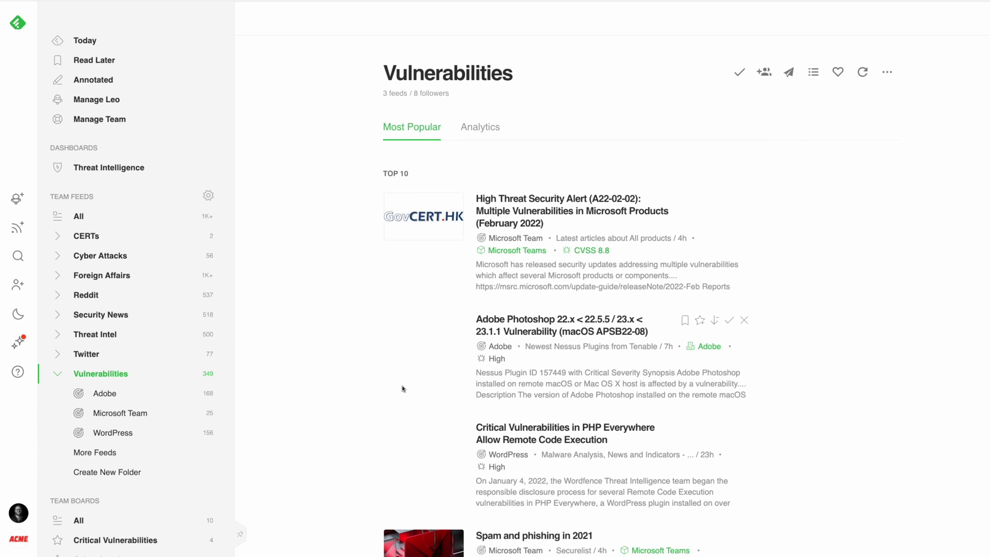
{"action": "scroll", "coordinate": [402, 388], "scroll_direction": "down", "scroll_amount": 5}
{"action": "scroll", "coordinate": [403, 389], "scroll_direction": "down", "scroll_amount": 8}
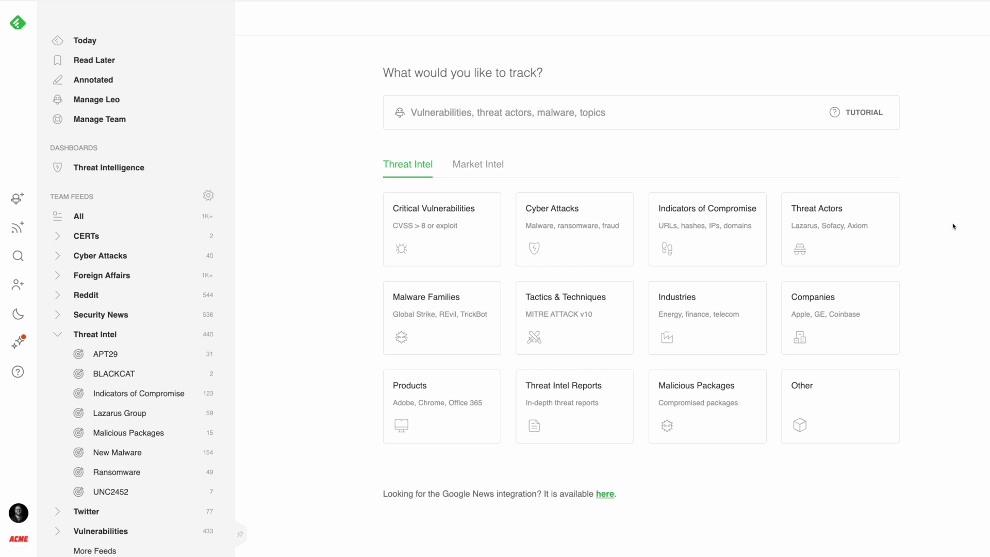
Start a Threat Actors alert for Lazarus Group AND Mitre ATT&CK tactics and techniques
{"action": "left_click", "coordinate": [892, 230]}
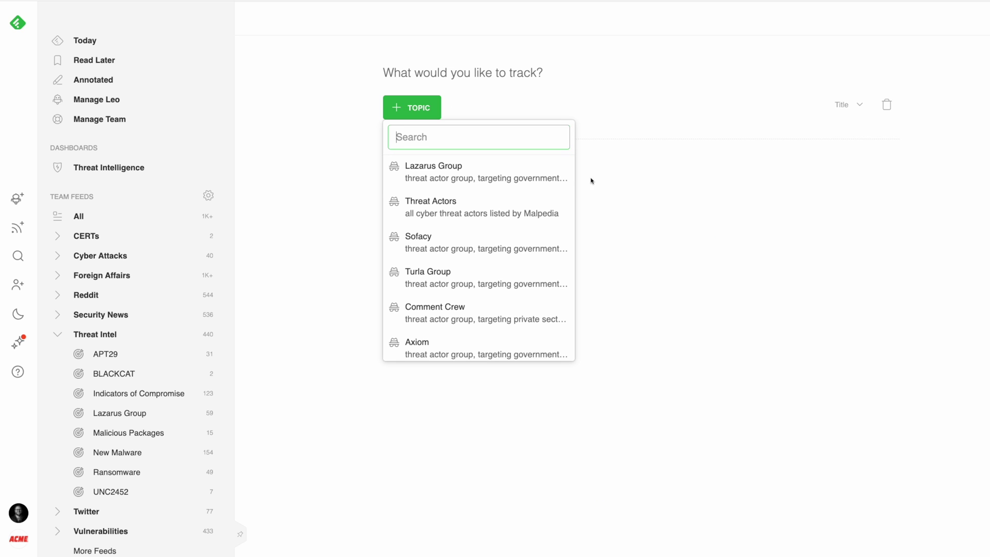
{"action": "mouse_move", "coordinate": [551, 178]}
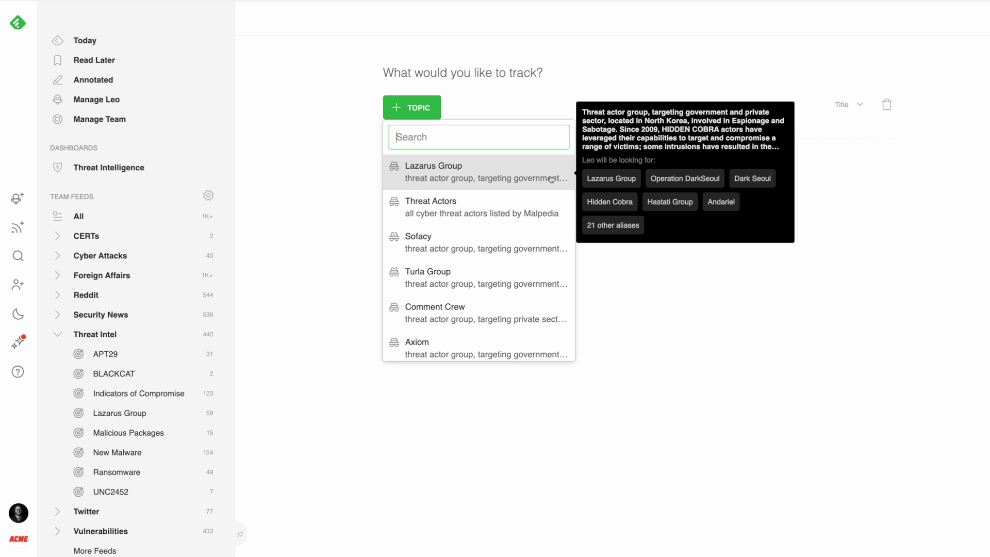
{"action": "left_click", "coordinate": [552, 179]}
{"action": "left_click", "coordinate": [419, 146]}
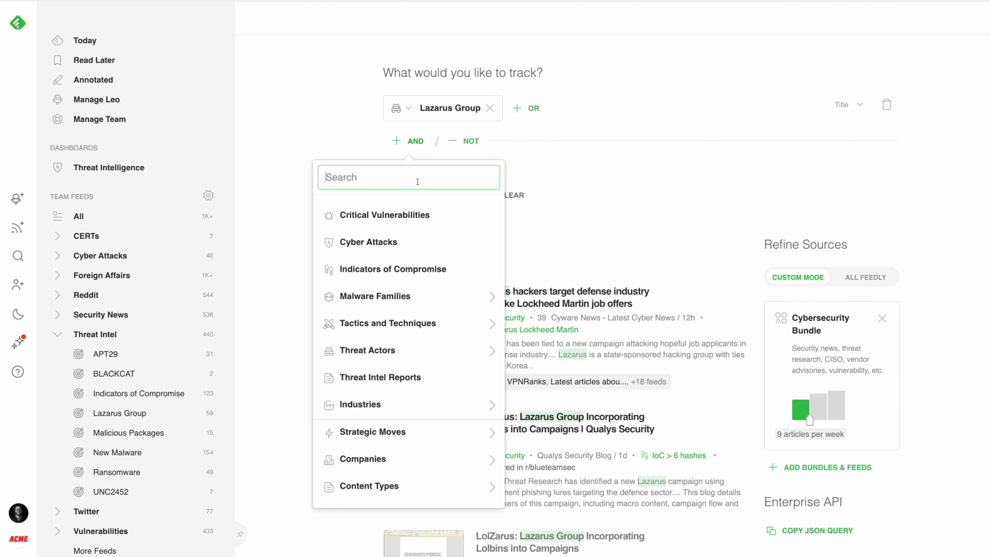
{"action": "left_click", "coordinate": [410, 323]}
{"action": "left_click", "coordinate": [441, 225]}
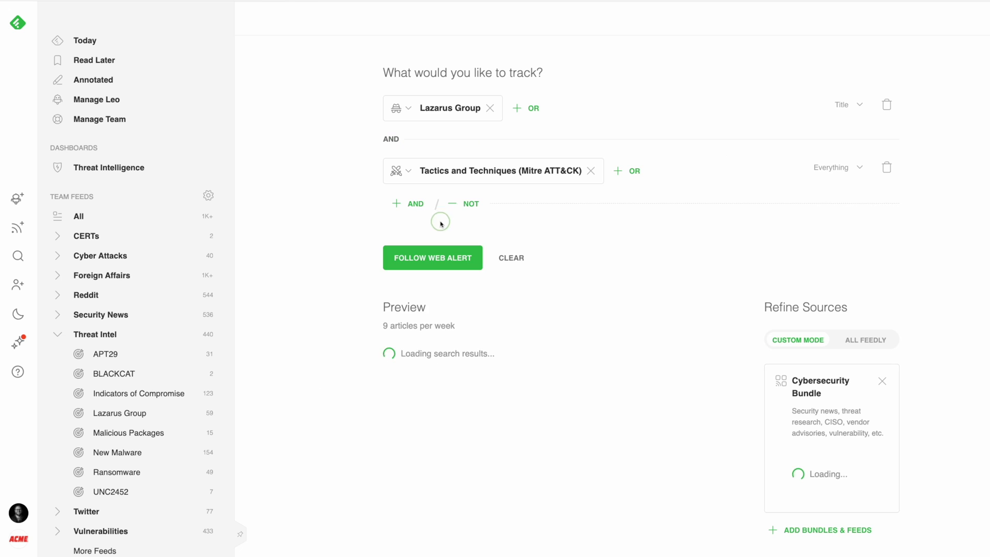
Add Threat Intel Reports as a third AND condition and review the article preview
{"action": "left_click", "coordinate": [417, 204]}
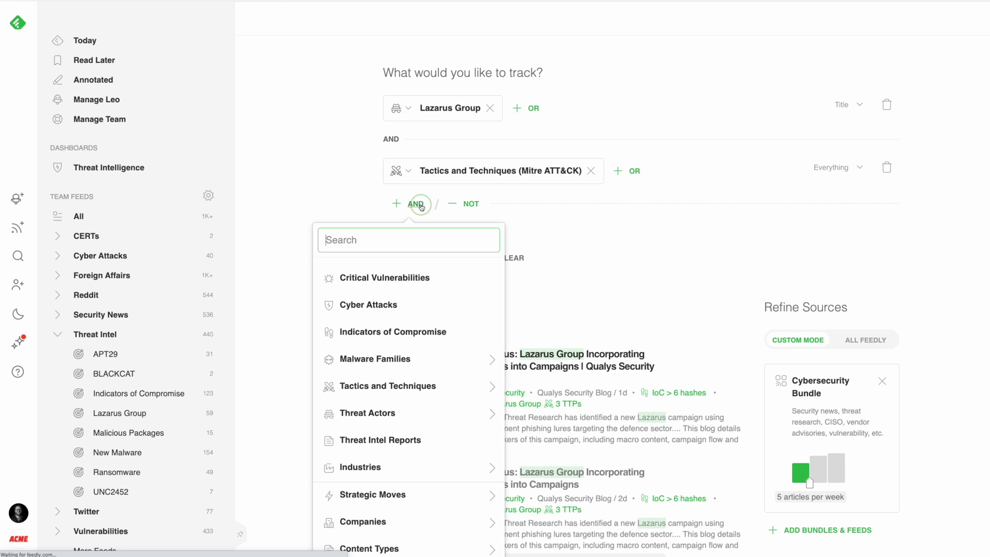
{"action": "left_click", "coordinate": [391, 440]}
{"action": "scroll", "coordinate": [339, 358], "scroll_direction": "down", "scroll_amount": 2}
{"action": "scroll", "coordinate": [338, 358], "scroll_direction": "down", "scroll_amount": 5}
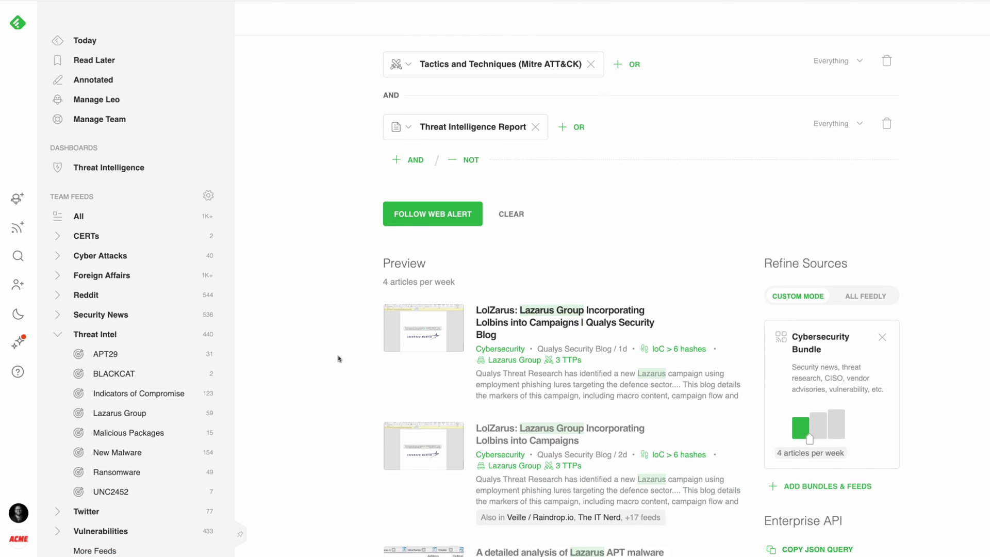
{"action": "scroll", "coordinate": [338, 358], "scroll_direction": "down", "scroll_amount": 5}
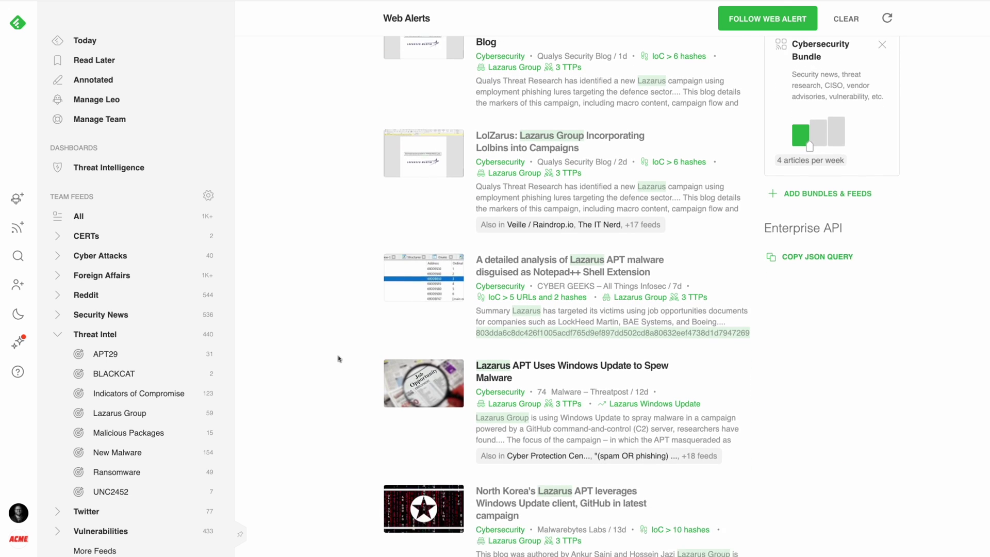
{"action": "scroll", "coordinate": [339, 358], "scroll_direction": "down", "scroll_amount": 2}
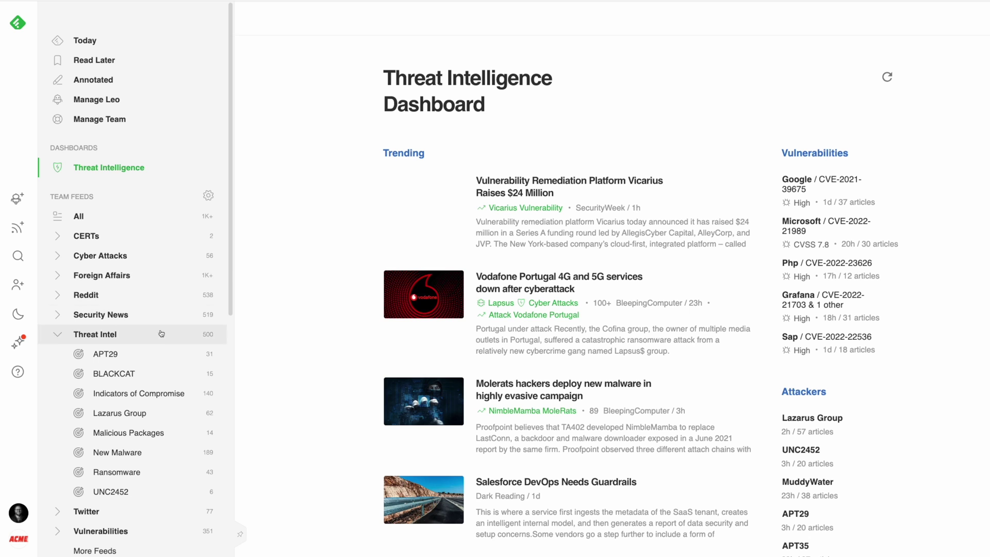
Browse the APT29 and Lazarus Group feeds and Threat Intel folder, then open the MoleRats trojan article
{"action": "left_click", "coordinate": [147, 353]}
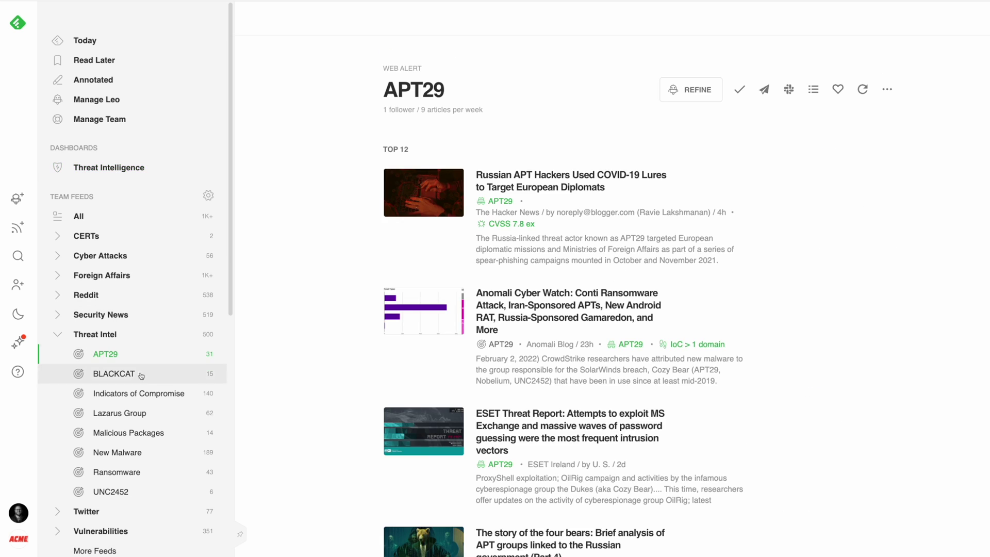
{"action": "left_click", "coordinate": [135, 412]}
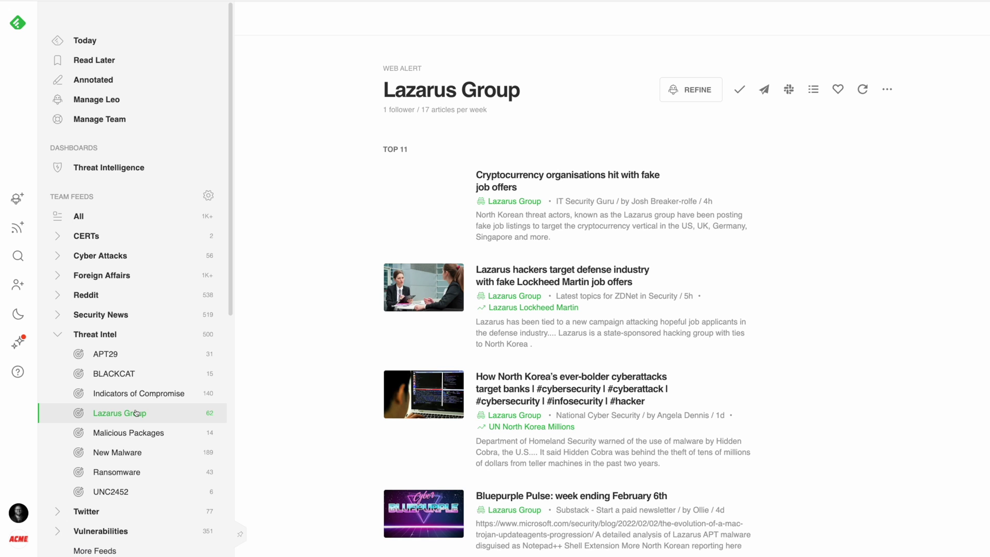
{"action": "left_click", "coordinate": [109, 335]}
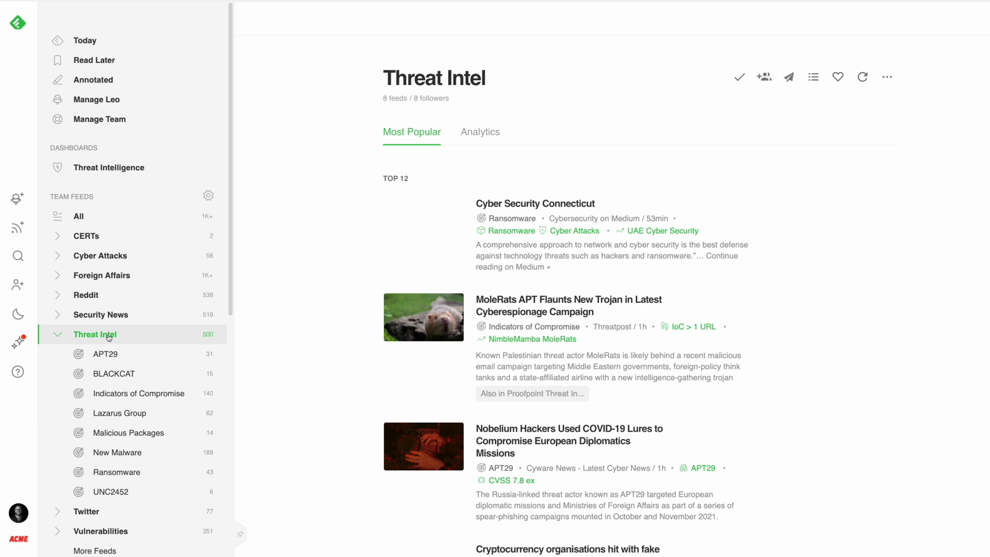
{"action": "scroll", "coordinate": [288, 383], "scroll_direction": "down", "scroll_amount": 5}
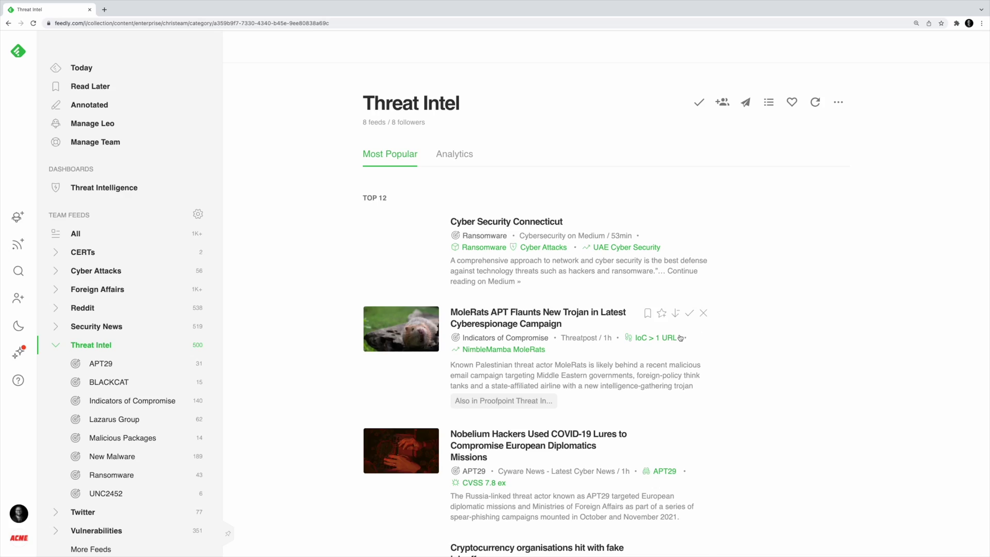
{"action": "left_click", "coordinate": [671, 340]}
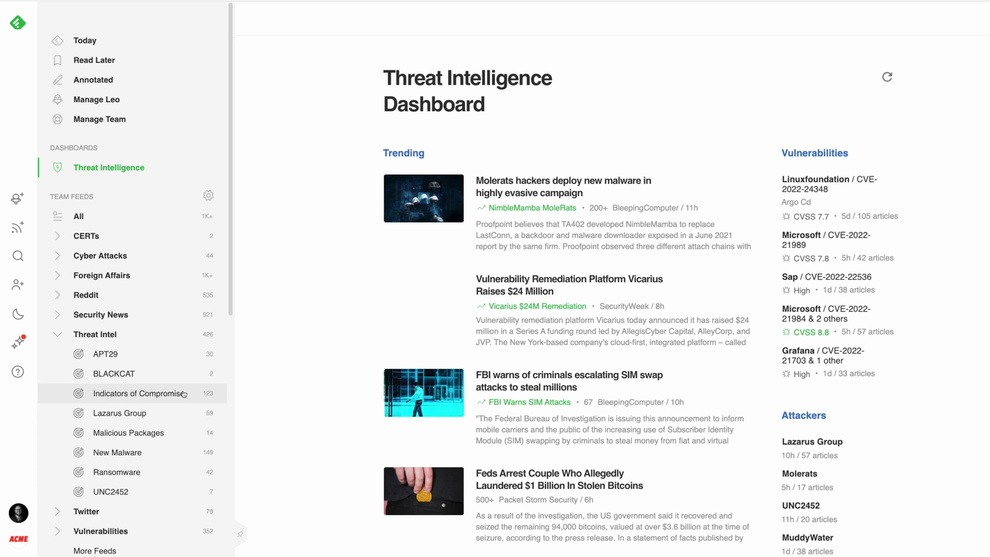
Go to the Indicators of Compromise alert feed
{"action": "left_click", "coordinate": [184, 394]}
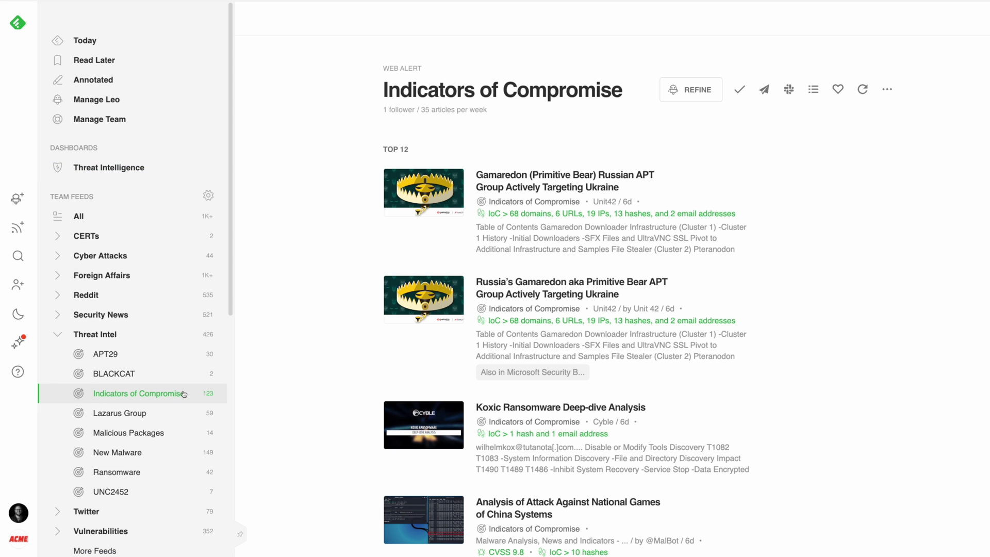
Read the Koxic Ransomware deep-dive article from the Indicators of Compromise feed
{"action": "left_click", "coordinate": [411, 429]}
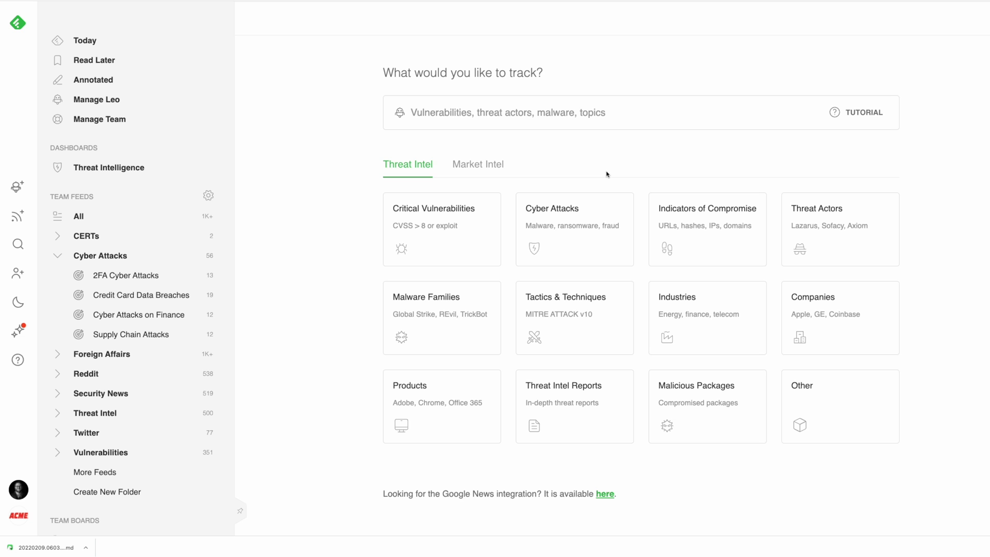
Draft a Cyber Attacks alert with an AND condition for the Finance Industry
{"action": "left_click", "coordinate": [600, 207]}
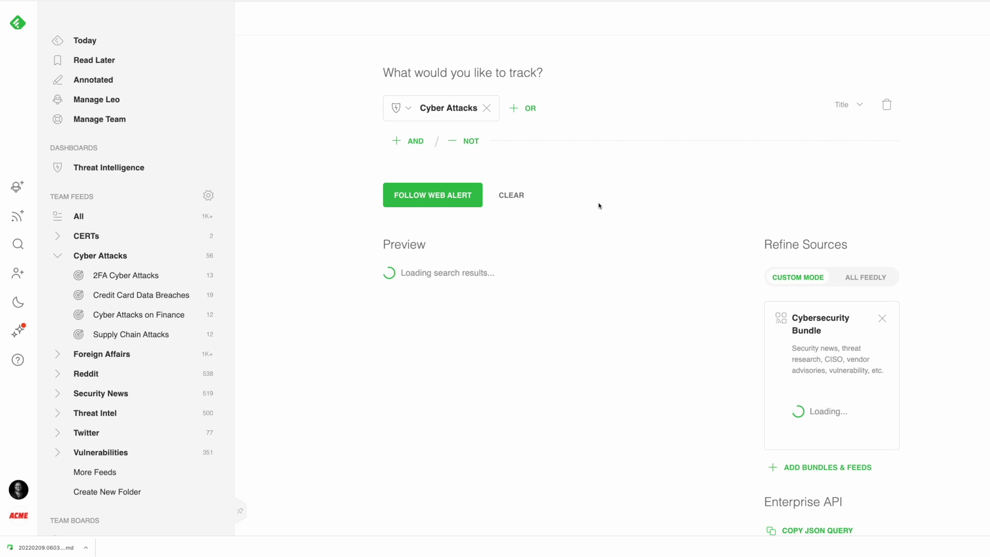
{"action": "scroll", "coordinate": [600, 206], "scroll_direction": "down", "scroll_amount": 3}
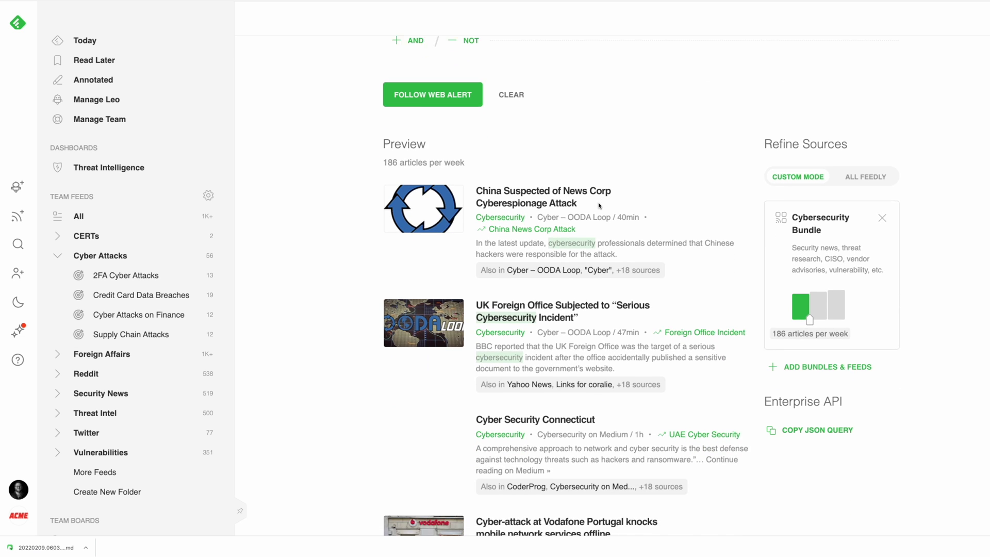
{"action": "scroll", "coordinate": [600, 206], "scroll_direction": "down", "scroll_amount": 5}
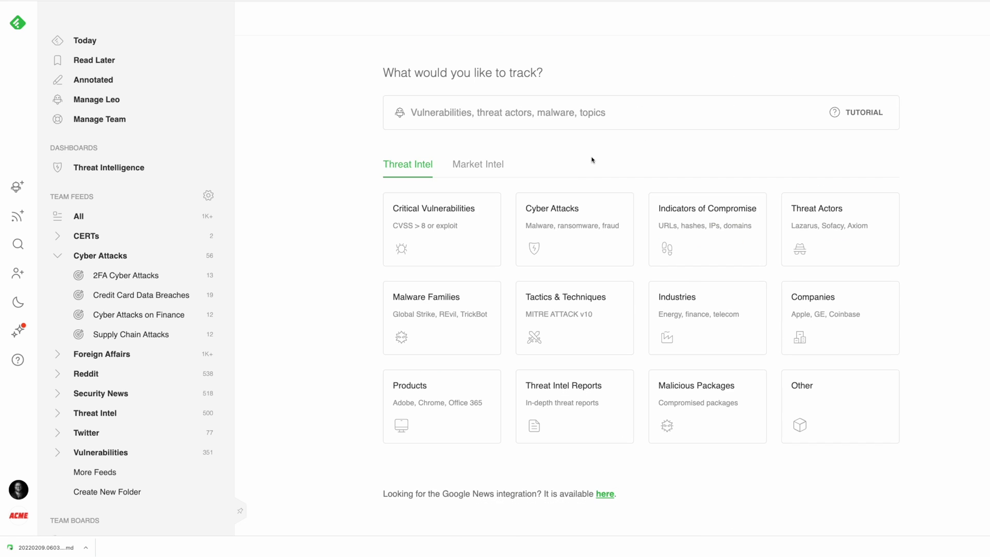
{"action": "left_click", "coordinate": [578, 212]}
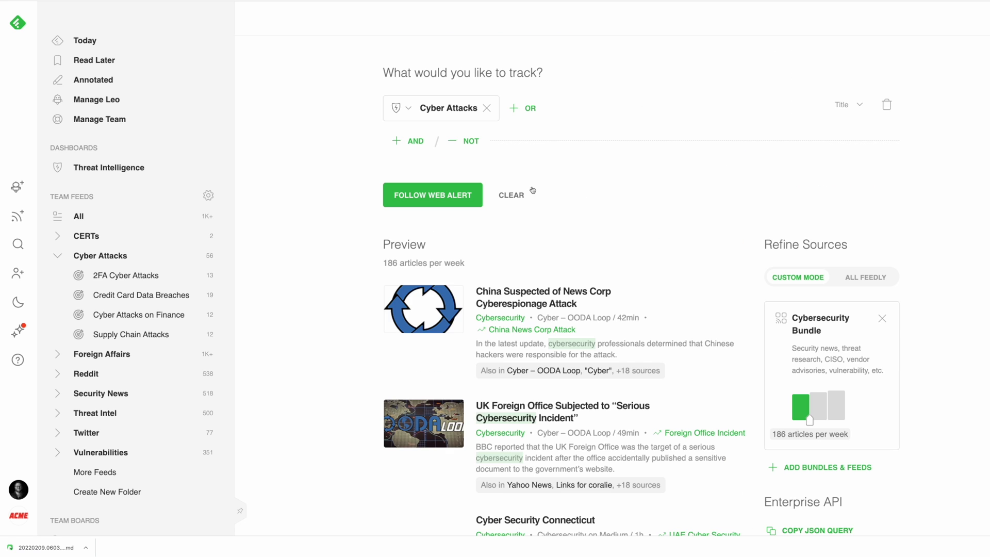
{"action": "left_click", "coordinate": [411, 141]}
{"action": "type", "text": "finance"}
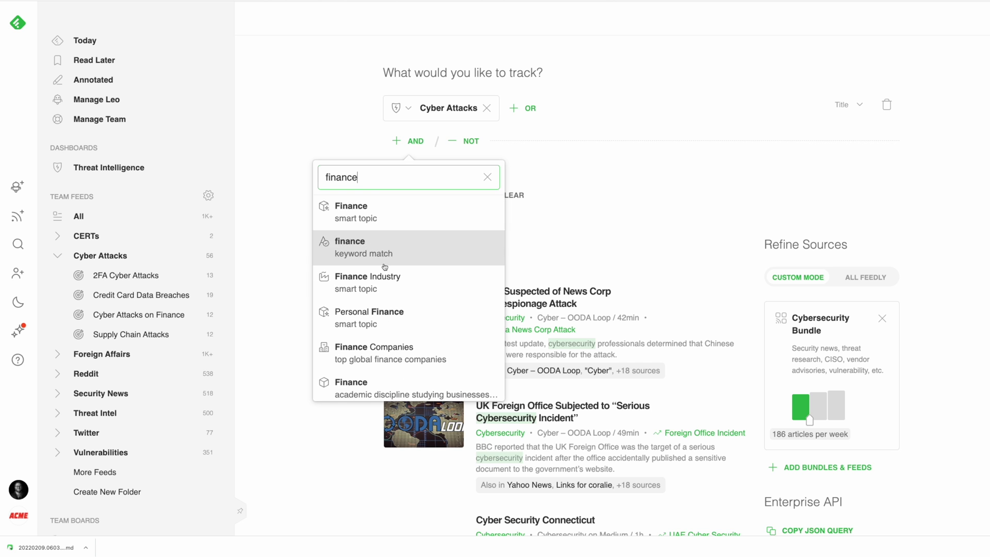
{"action": "left_click", "coordinate": [366, 281]}
Review the alert's article preview, then go to the page for discovering new feeds
{"action": "scroll", "coordinate": [330, 302], "scroll_direction": "down", "scroll_amount": 2}
{"action": "scroll", "coordinate": [328, 302], "scroll_direction": "down", "scroll_amount": 5}
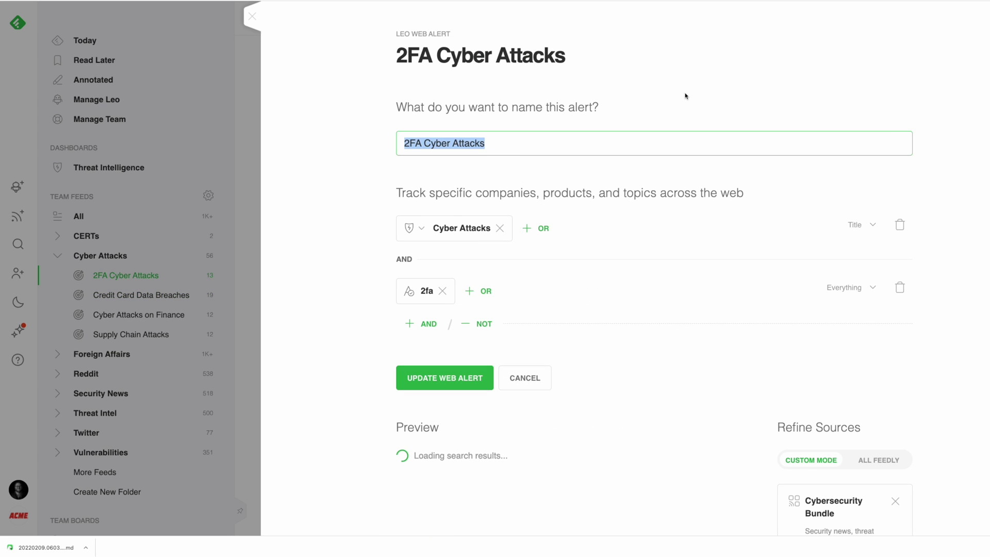
{"action": "scroll", "coordinate": [685, 96], "scroll_direction": "down", "scroll_amount": 5}
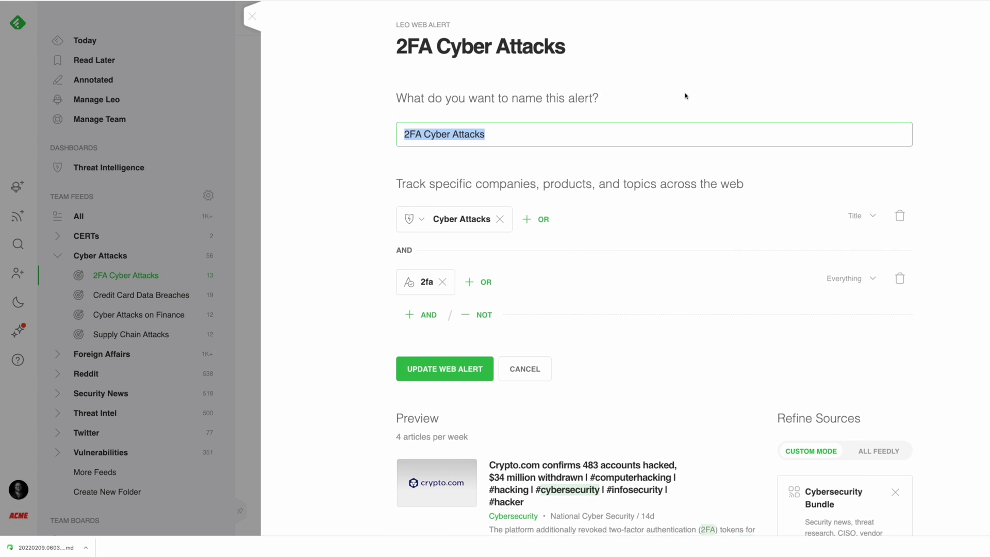
{"action": "scroll", "coordinate": [685, 95], "scroll_direction": "down", "scroll_amount": 6}
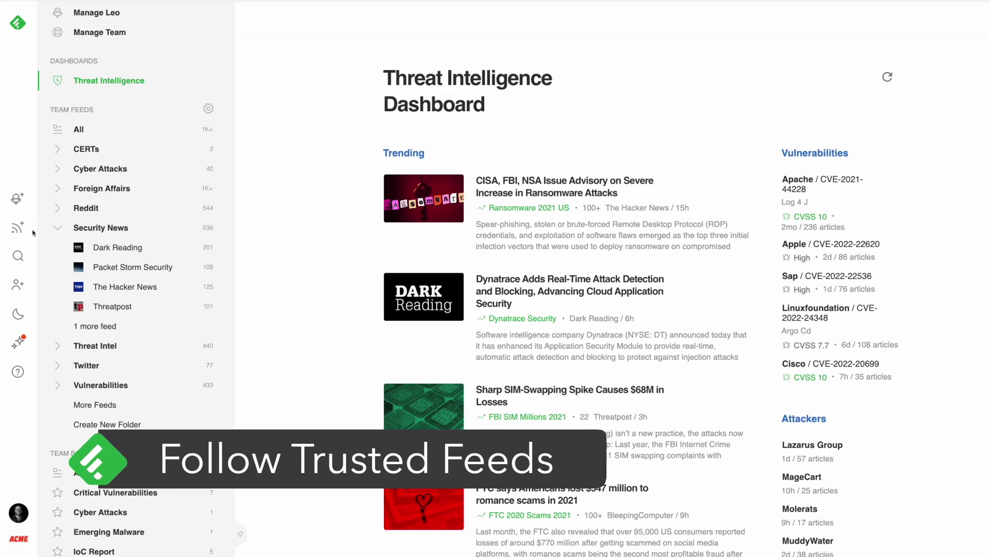
{"action": "left_click", "coordinate": [18, 227]}
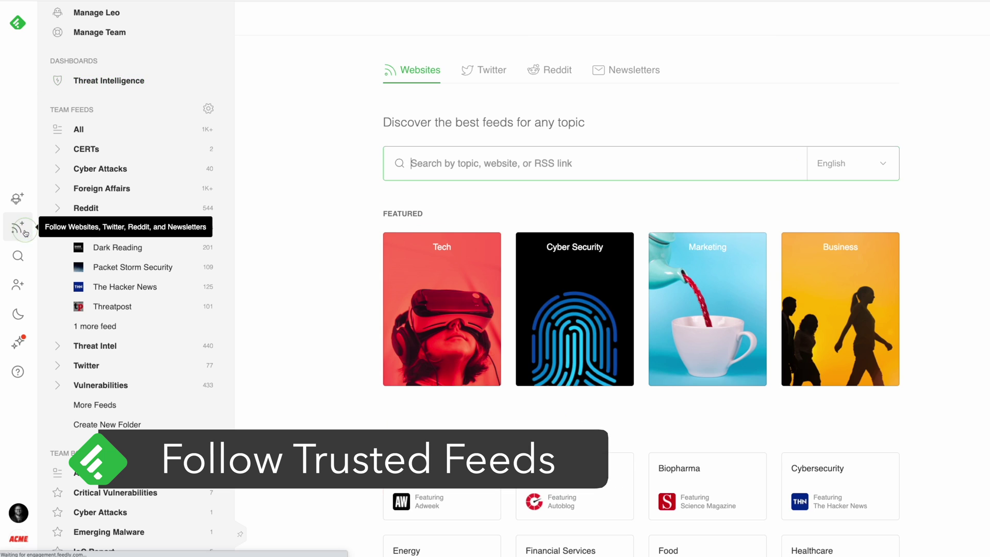
Preview the Security News Starter Kit bundle under the Cyber Security topic, then close it
{"action": "left_click", "coordinate": [545, 286]}
{"action": "left_click", "coordinate": [504, 254]}
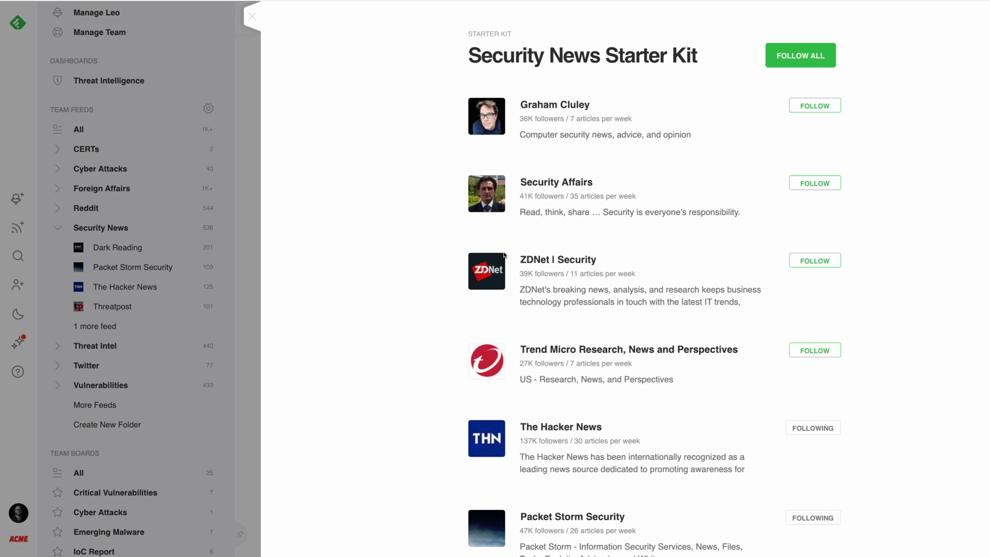
{"action": "left_click", "coordinate": [252, 16]}
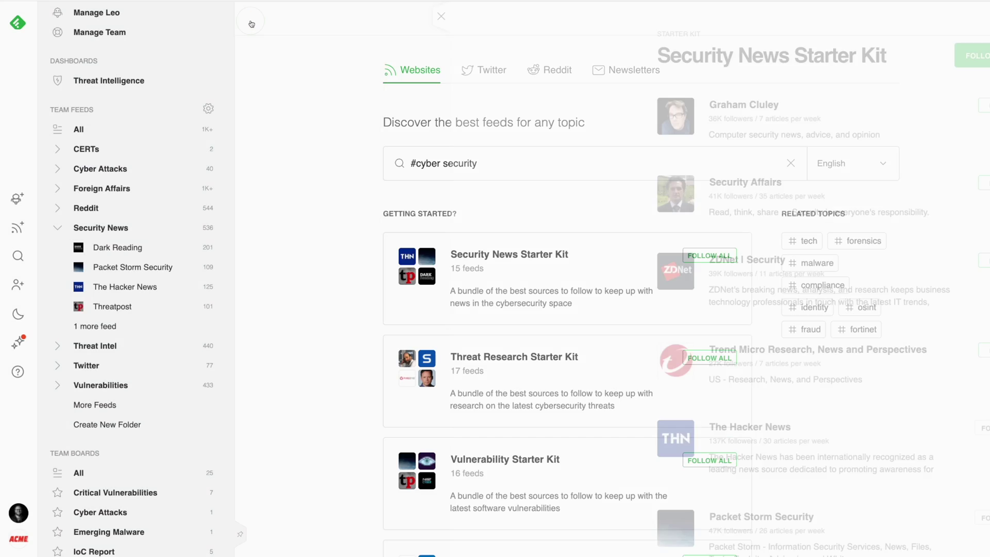
In the Security News feed, expand the Reddit and Twitter folders and browse the Twitter feed's stories
{"action": "left_click", "coordinate": [111, 229]}
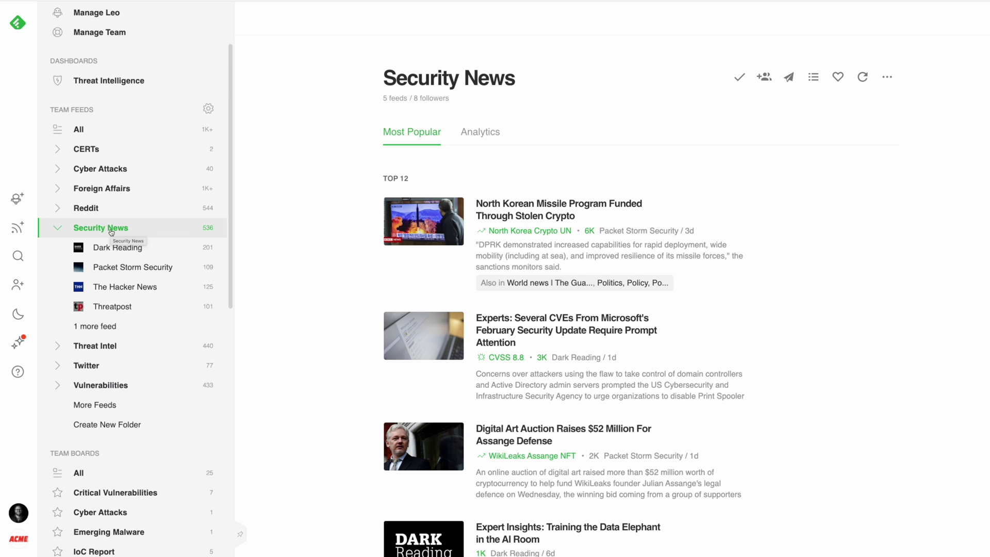
{"action": "left_click", "coordinate": [58, 208]}
{"action": "left_click", "coordinate": [60, 429]}
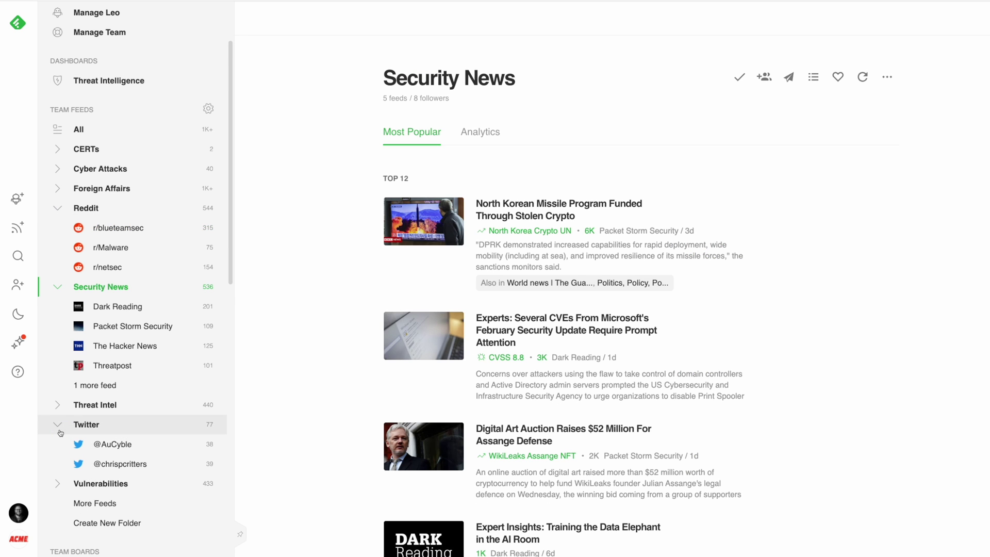
{"action": "left_click", "coordinate": [83, 431]}
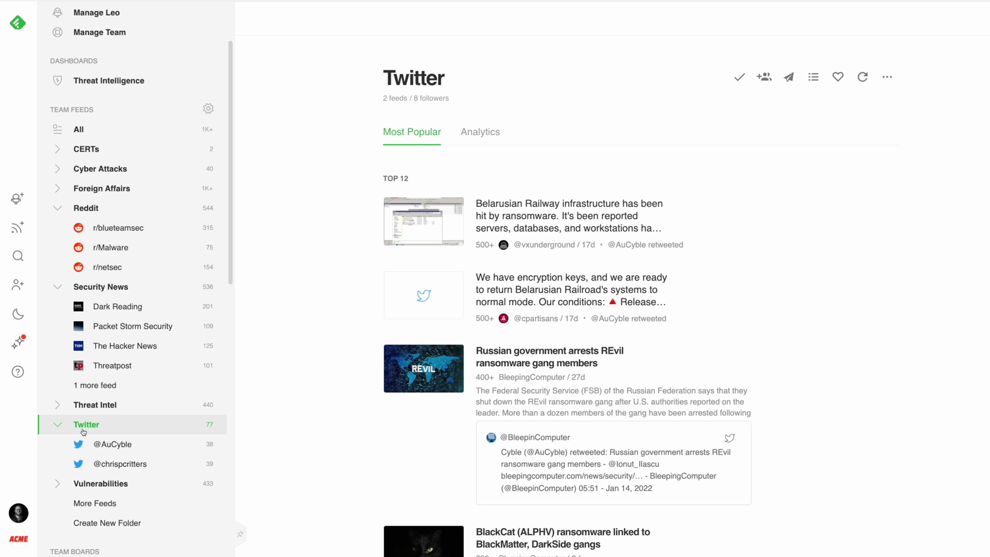
{"action": "scroll", "coordinate": [261, 429], "scroll_direction": "down", "scroll_amount": 4}
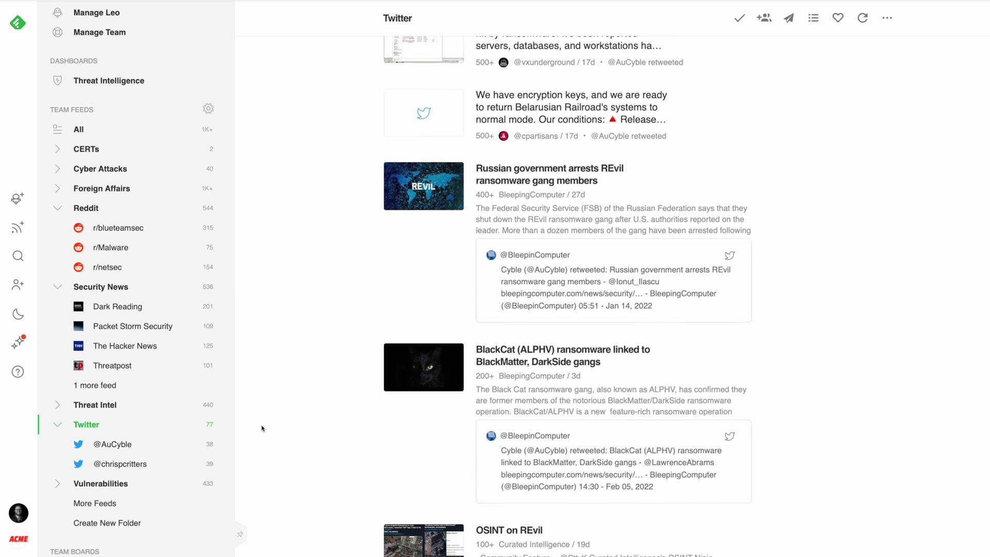
{"action": "scroll", "coordinate": [261, 428], "scroll_direction": "down", "scroll_amount": 7}
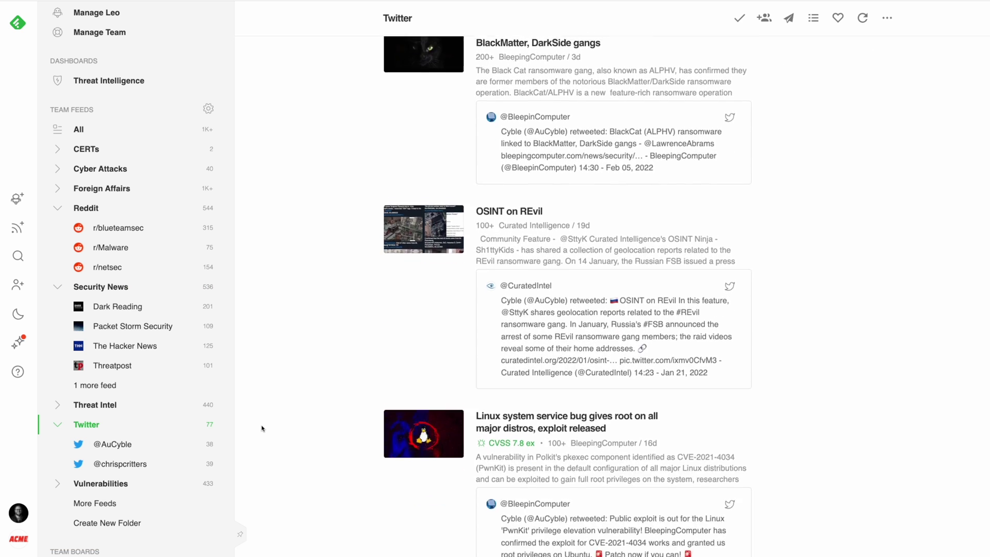
{"action": "scroll", "coordinate": [262, 429], "scroll_direction": "down", "scroll_amount": 4}
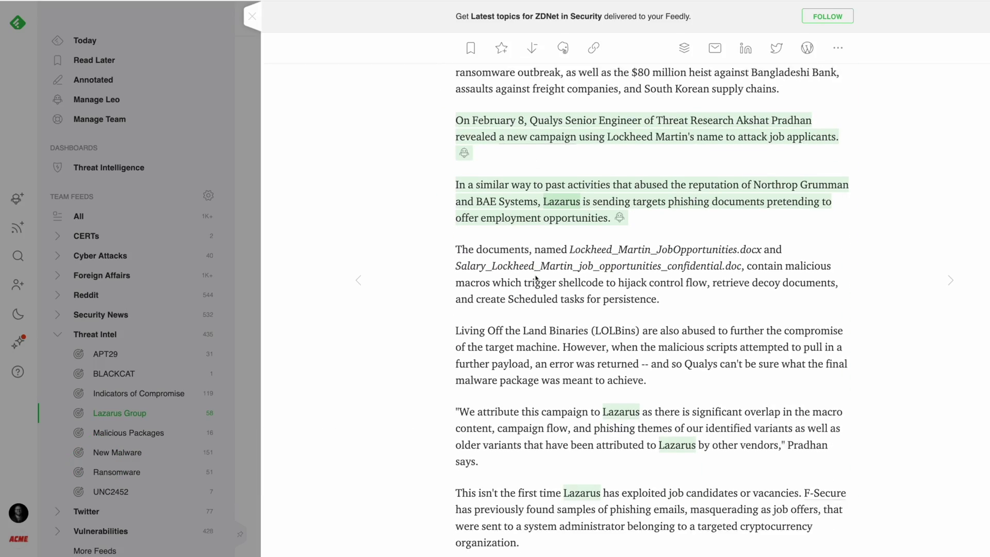
Highlight the malicious-documents paragraph and start an Insights note mentioning a teammate
{"action": "triple_click", "coordinate": [488, 227]}
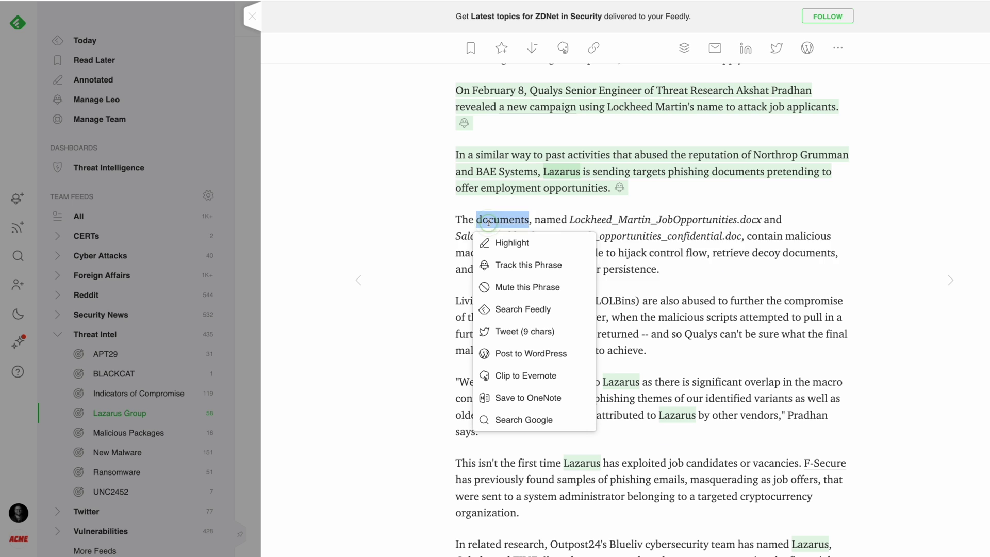
{"action": "left_click", "coordinate": [505, 252]}
{"action": "scroll", "coordinate": [508, 248], "scroll_direction": "up", "scroll_amount": 13}
{"action": "left_click", "coordinate": [510, 281]}
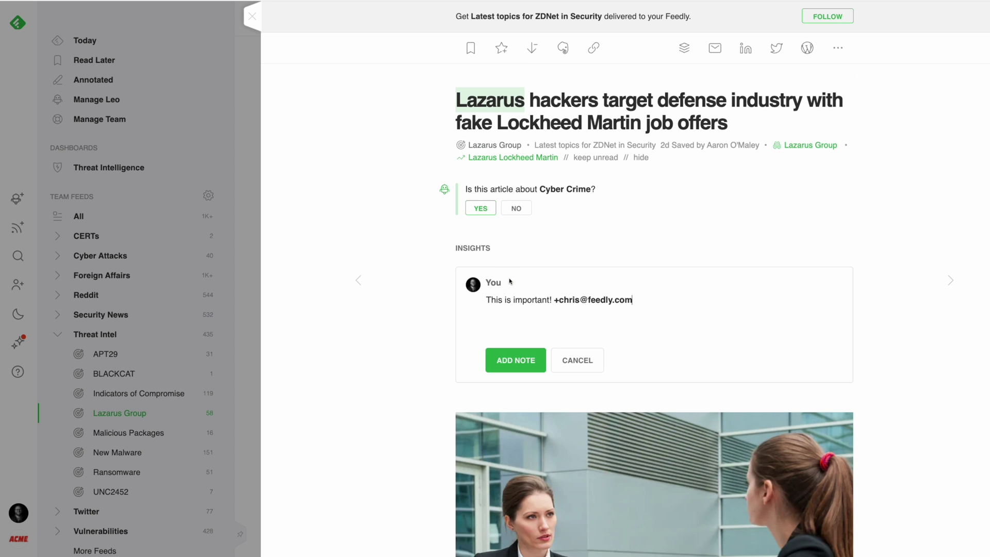
Save the Lazarus article to the Threat Actors board and open that board's options
{"action": "left_click", "coordinate": [503, 50]}
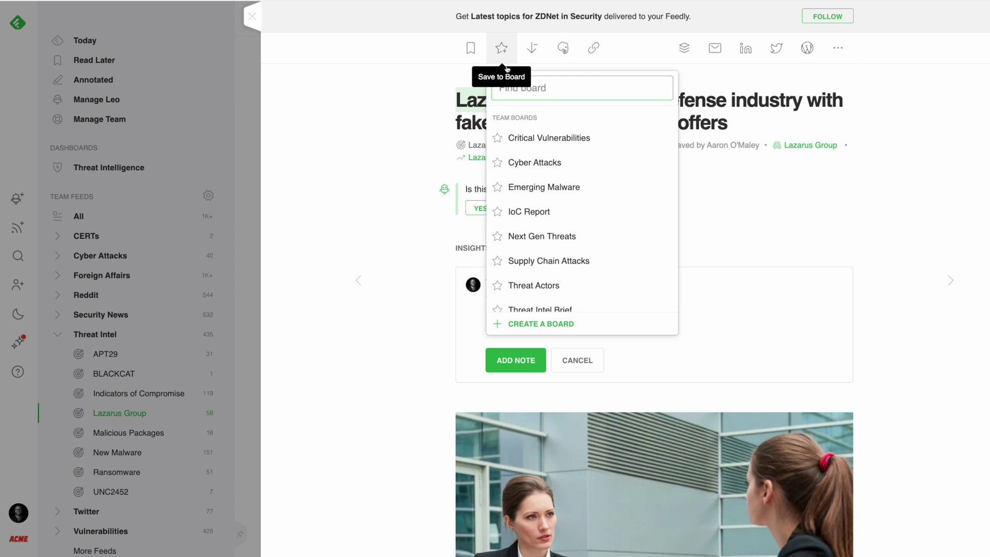
{"action": "mouse_move", "coordinate": [630, 295]}
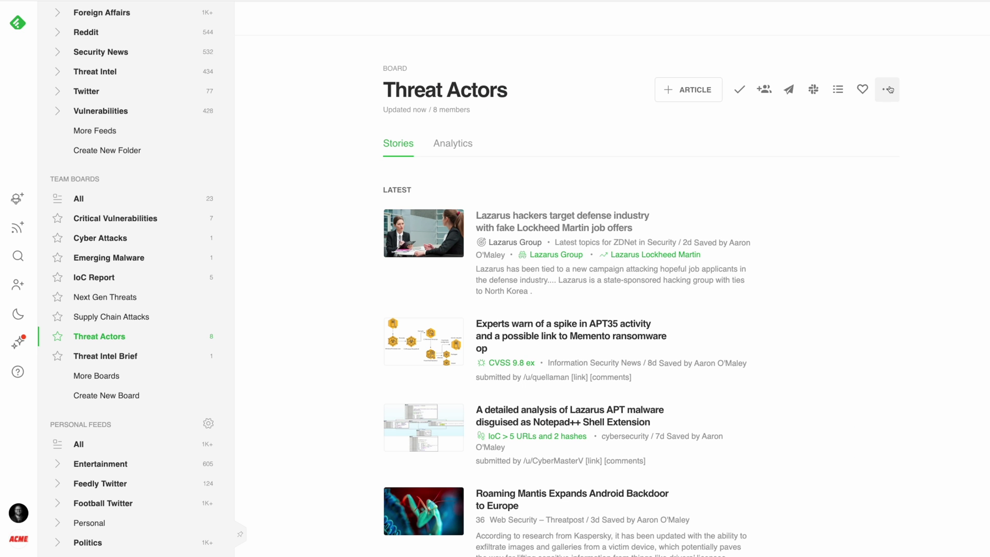
{"action": "left_click", "coordinate": [888, 90]}
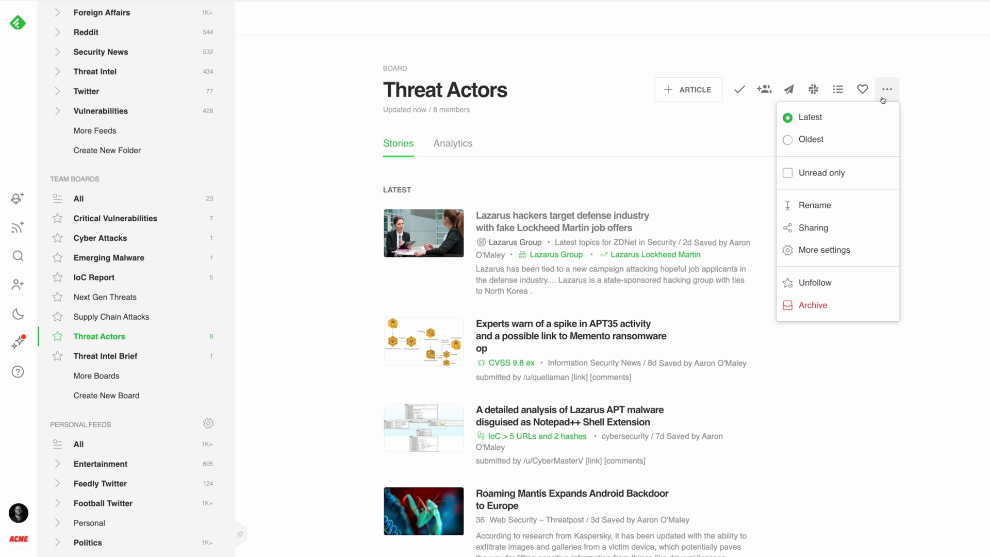
Review the Threat Actors board's full settings, including its Sharing tab
{"action": "left_click", "coordinate": [830, 249]}
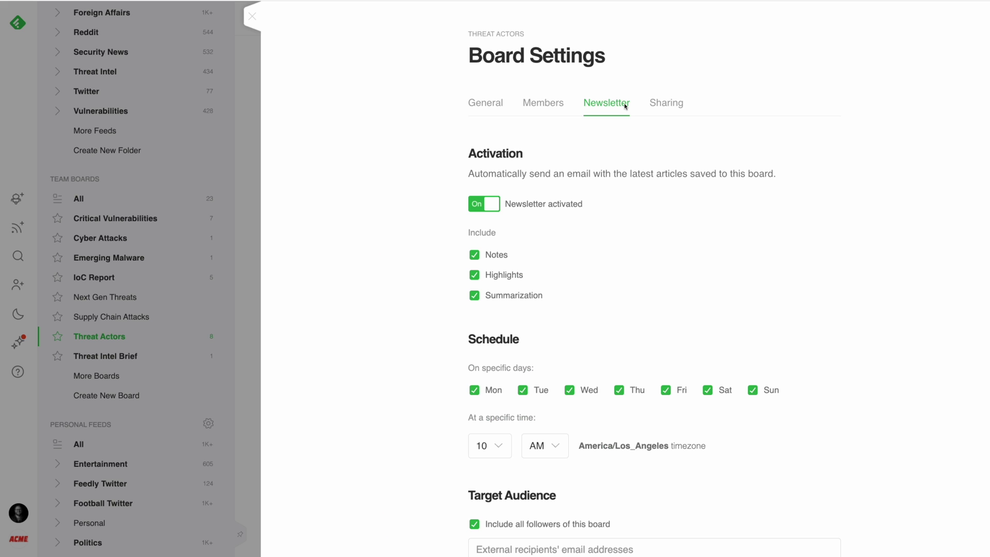
{"action": "left_click", "coordinate": [664, 111]}
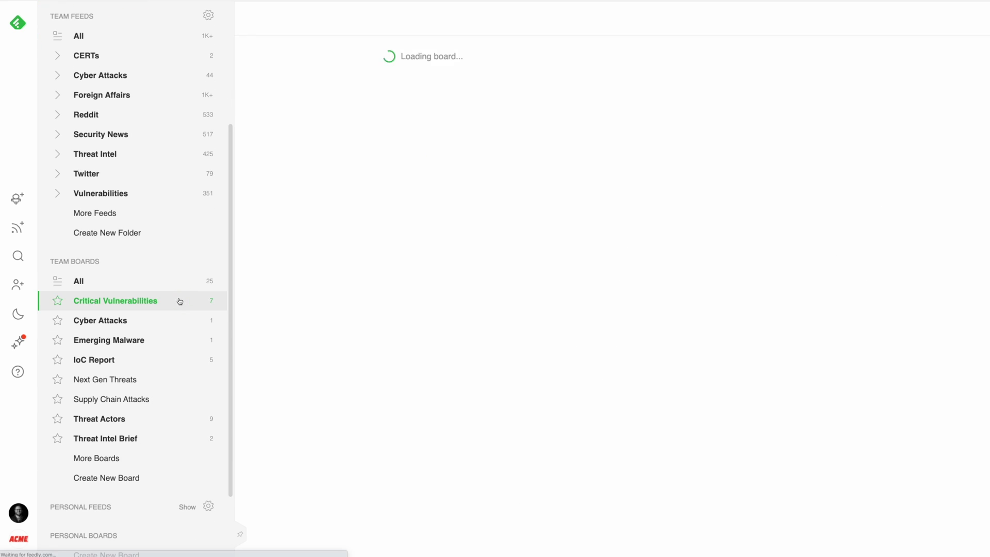
Scroll through the current story list, then browse the IoC Report board's stories
{"action": "scroll", "coordinate": [331, 332], "scroll_direction": "down", "scroll_amount": 5}
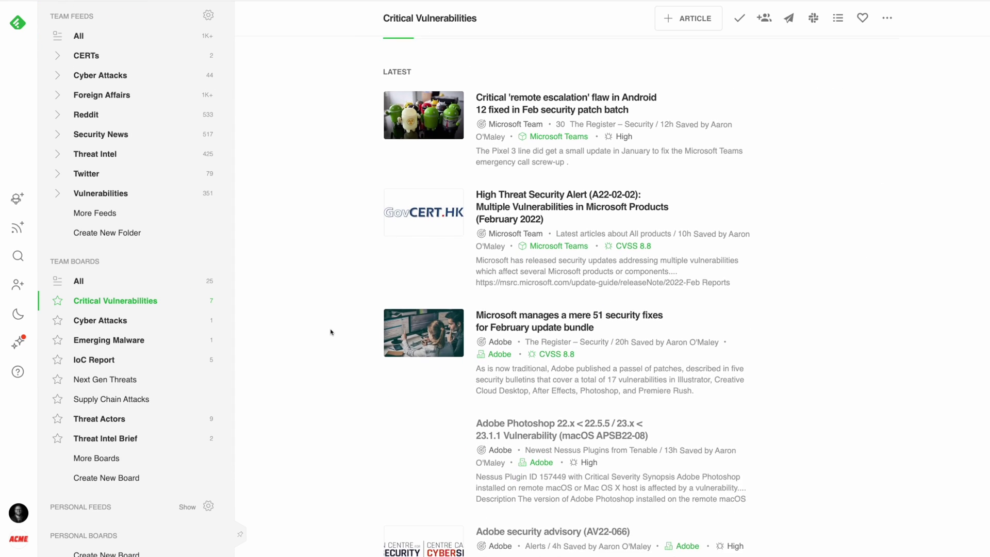
{"action": "scroll", "coordinate": [331, 332], "scroll_direction": "down", "scroll_amount": 3}
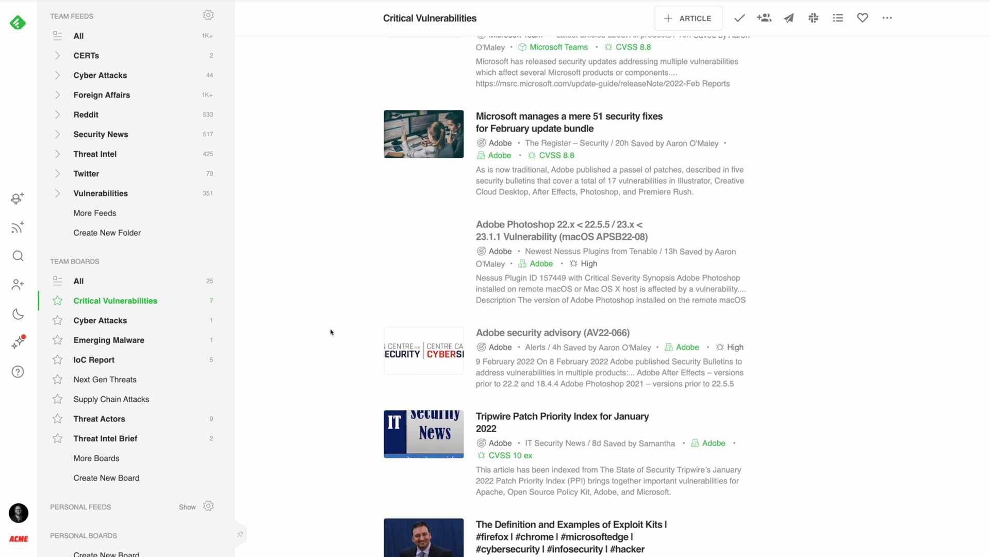
{"action": "scroll", "coordinate": [330, 332], "scroll_direction": "down", "scroll_amount": 4}
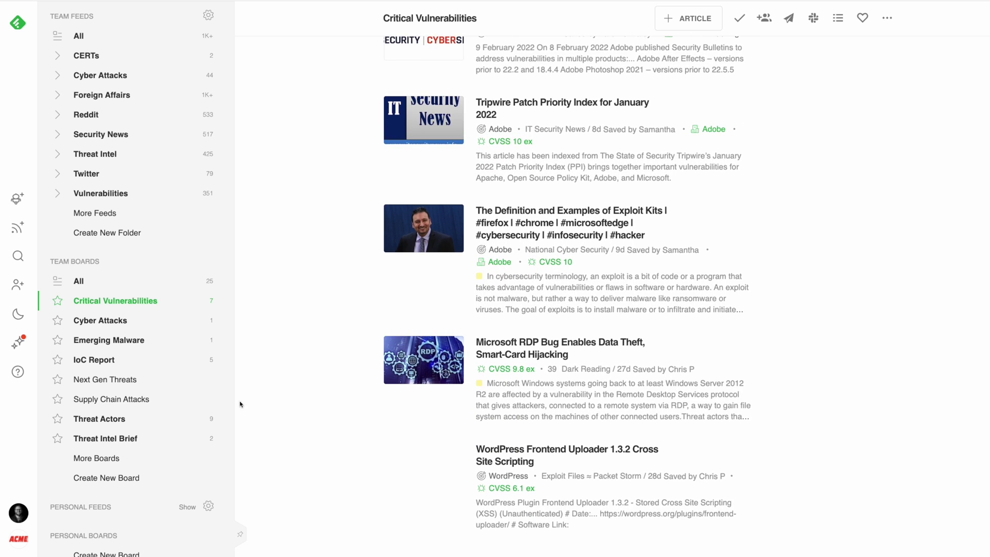
{"action": "left_click", "coordinate": [165, 365]}
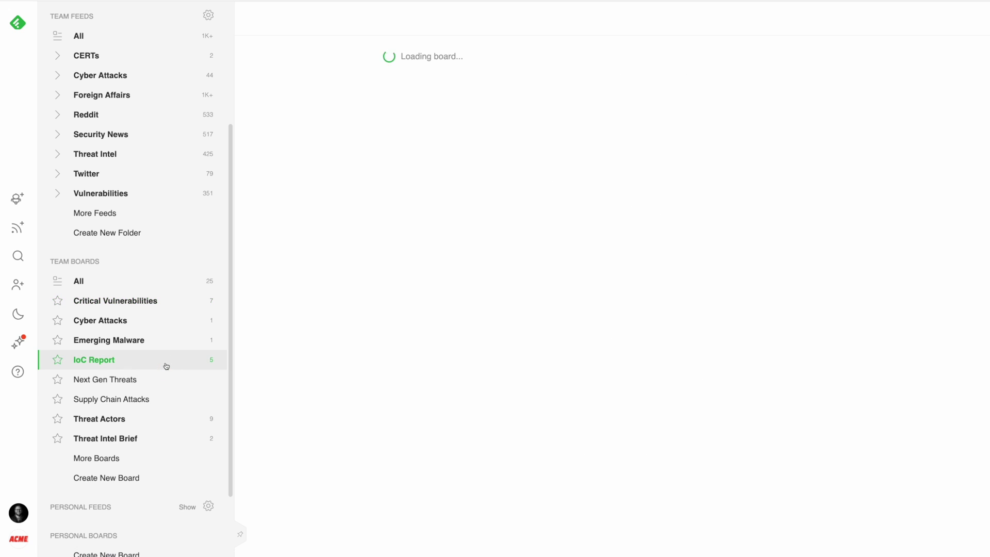
{"action": "scroll", "coordinate": [325, 398], "scroll_direction": "down", "scroll_amount": 2}
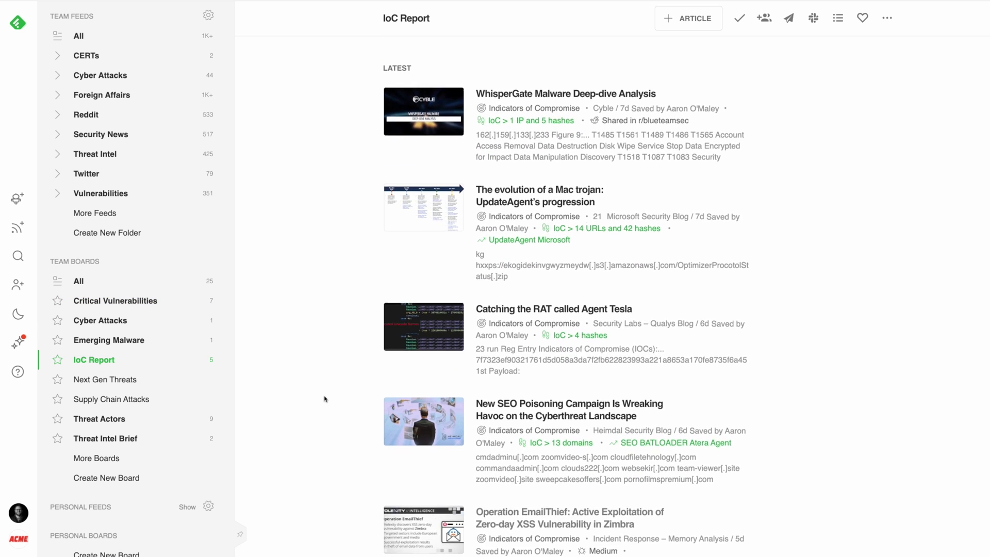
{"action": "scroll", "coordinate": [325, 398], "scroll_direction": "down", "scroll_amount": 4}
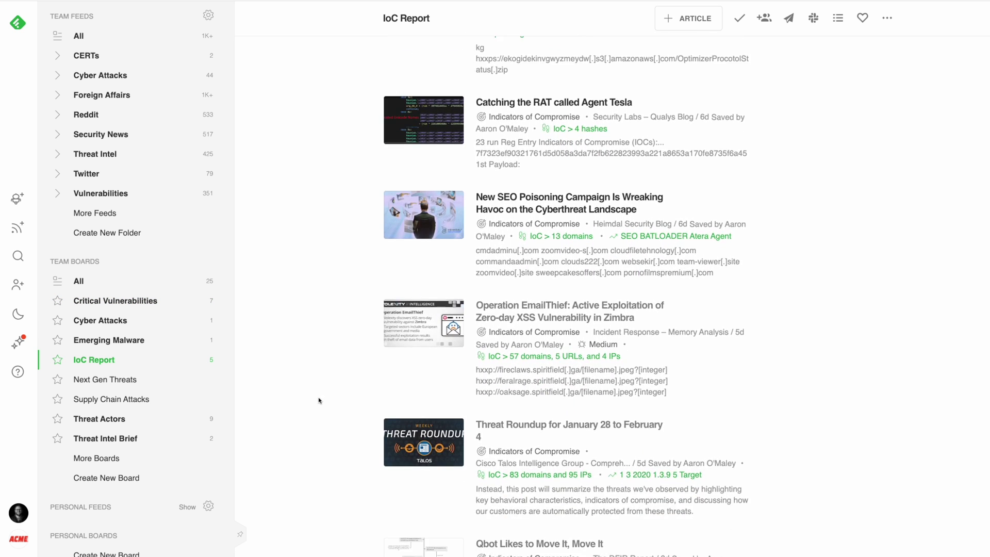
Browse the Threat Intel Brief board, then return to the Threat Actors board's stories
{"action": "left_click", "coordinate": [200, 439]}
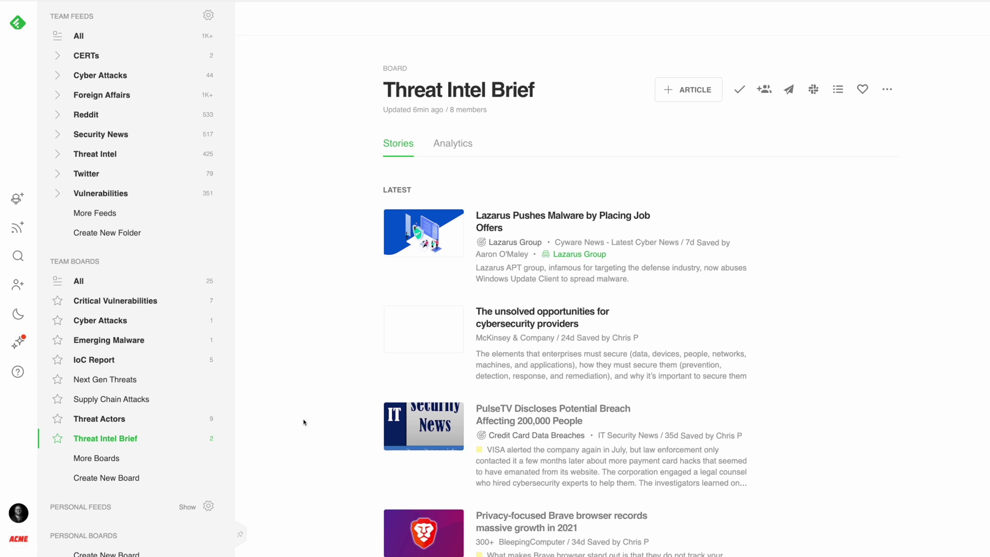
{"action": "scroll", "coordinate": [303, 422], "scroll_direction": "down", "scroll_amount": 3}
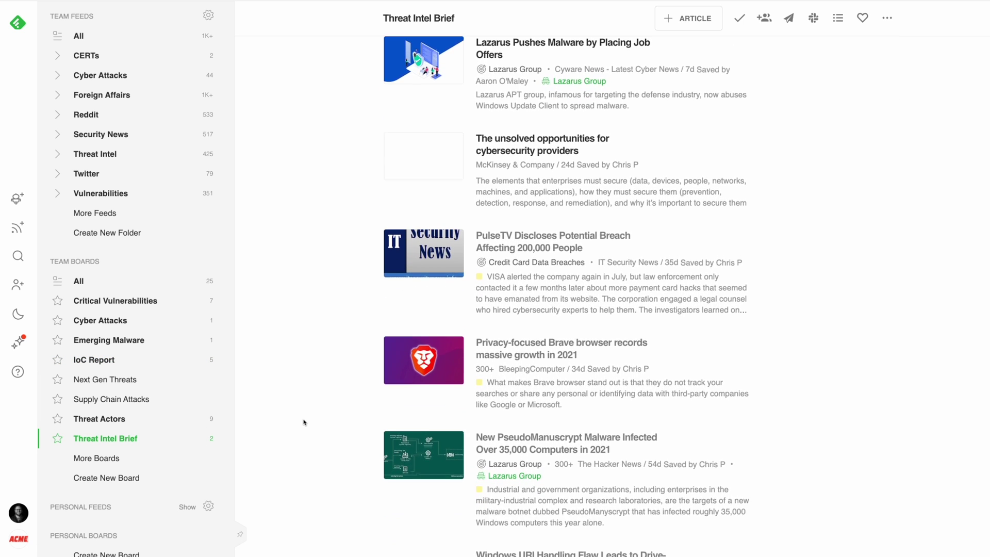
{"action": "scroll", "coordinate": [303, 422], "scroll_direction": "down", "scroll_amount": 2}
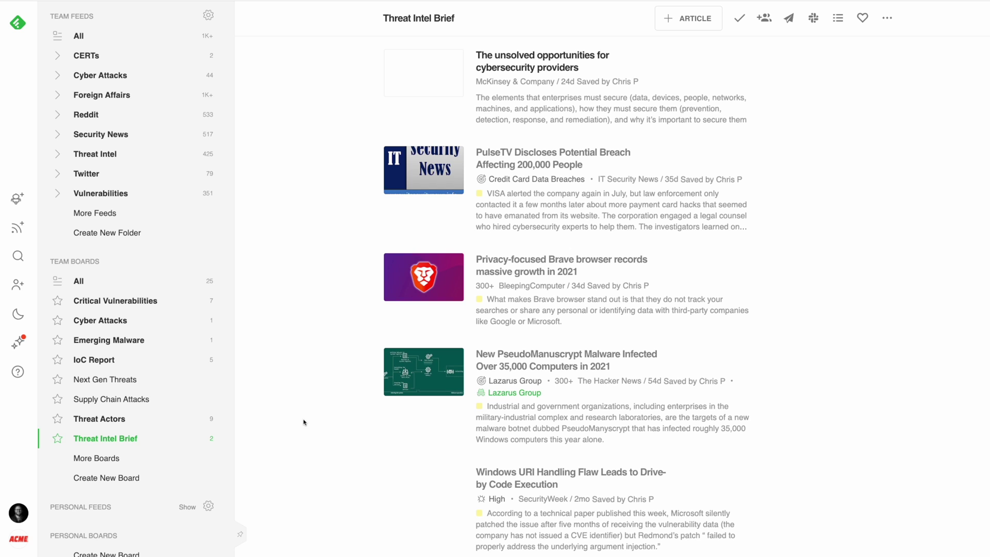
{"action": "left_click", "coordinate": [190, 419]}
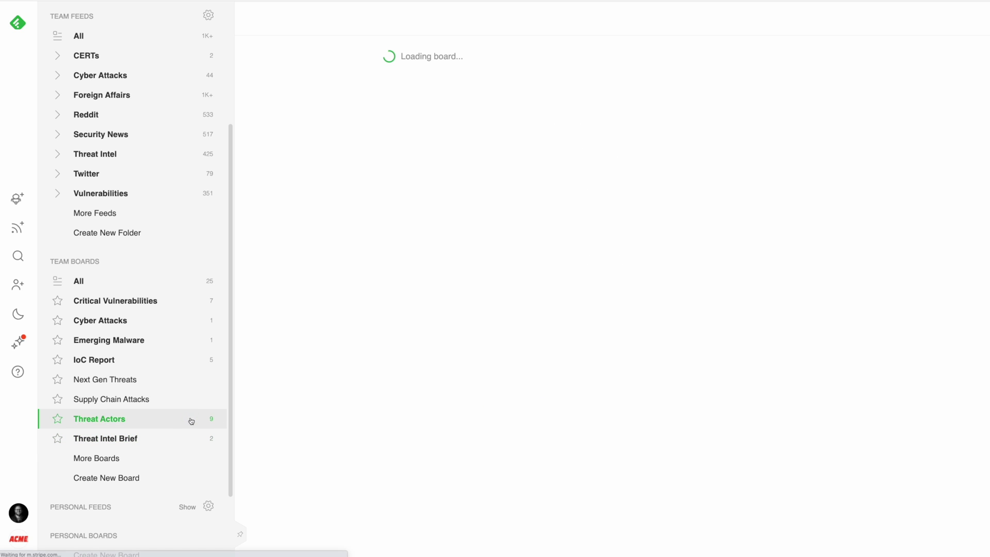
{"action": "scroll", "coordinate": [294, 399], "scroll_direction": "down", "scroll_amount": 5}
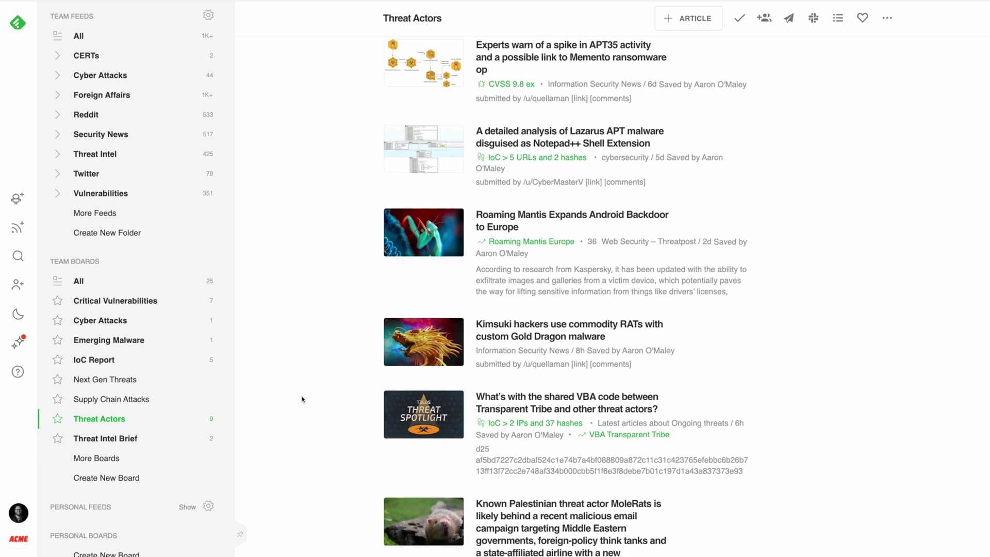
{"action": "scroll", "coordinate": [302, 399], "scroll_direction": "down", "scroll_amount": 3}
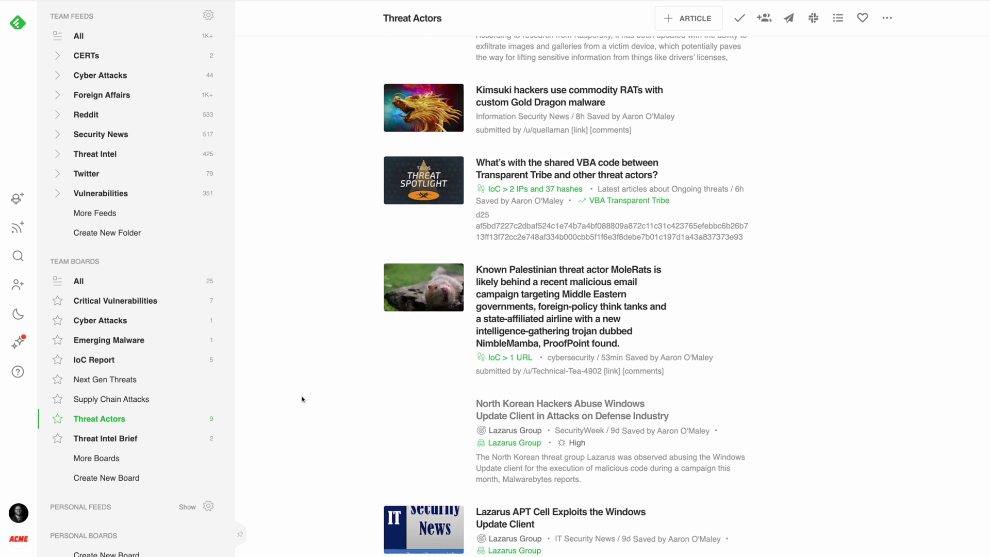
{"action": "scroll", "coordinate": [302, 399], "scroll_direction": "down", "scroll_amount": 3}
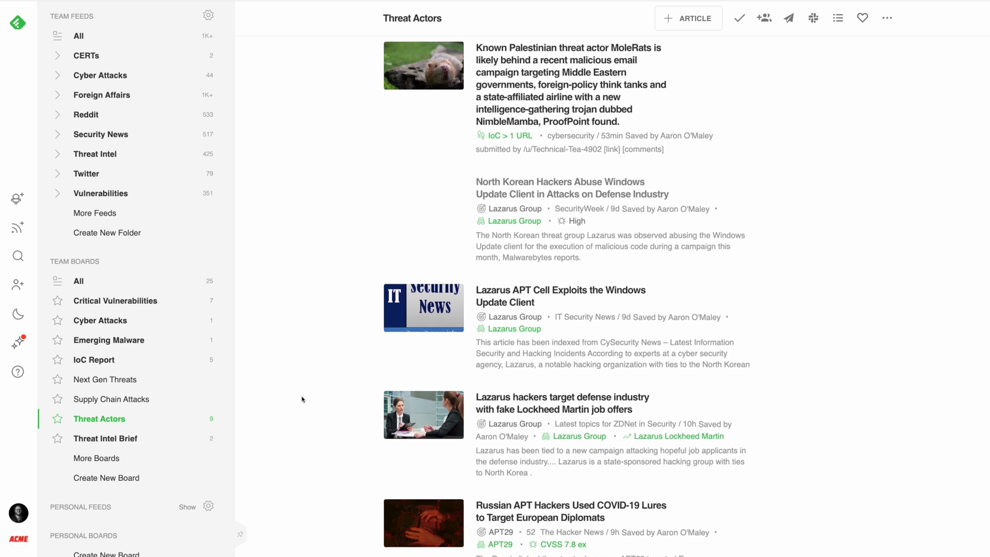